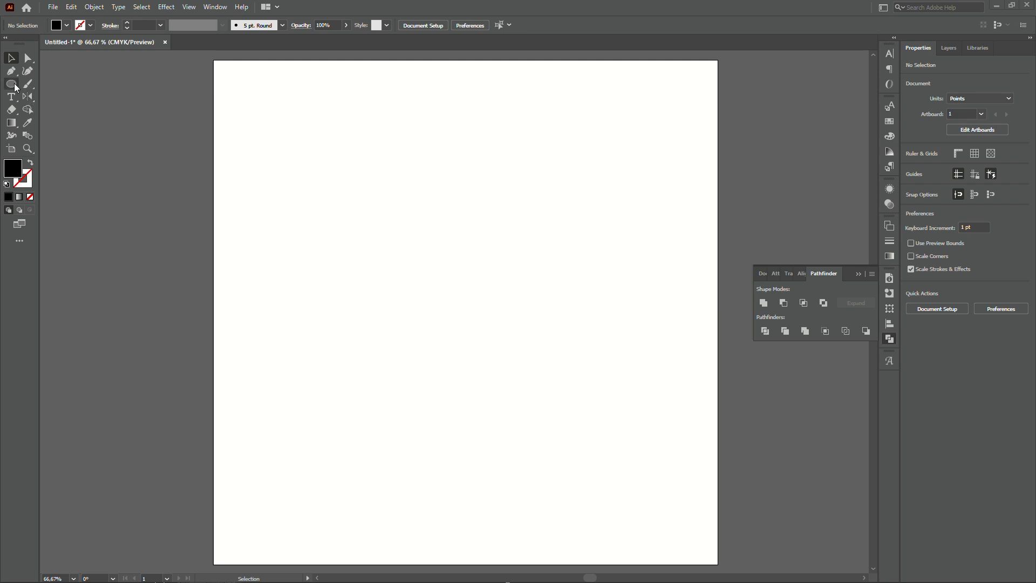
# Draw a circle about 259 pt in diameter with the Ellipse tool.
pyautogui.click(13, 88)
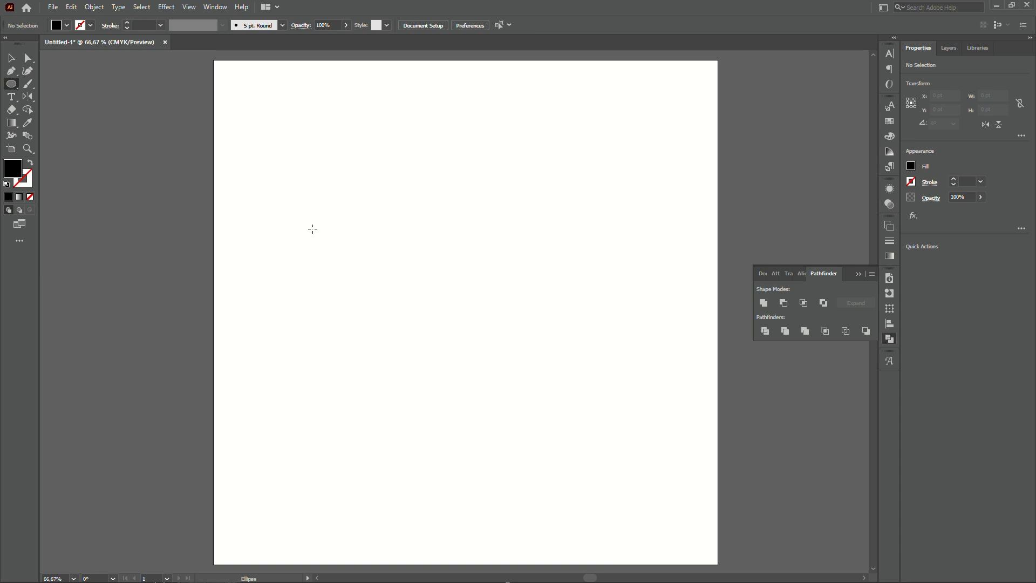
pyautogui.moveTo(313, 229); pyautogui.dragTo(428, 360)
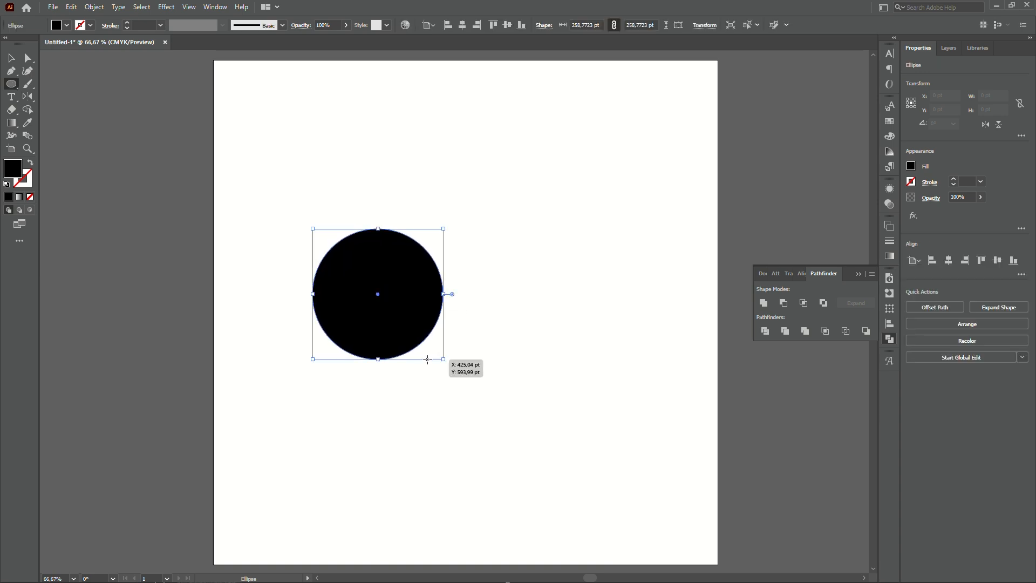
pyautogui.press('v')
pyautogui.click(287, 146)
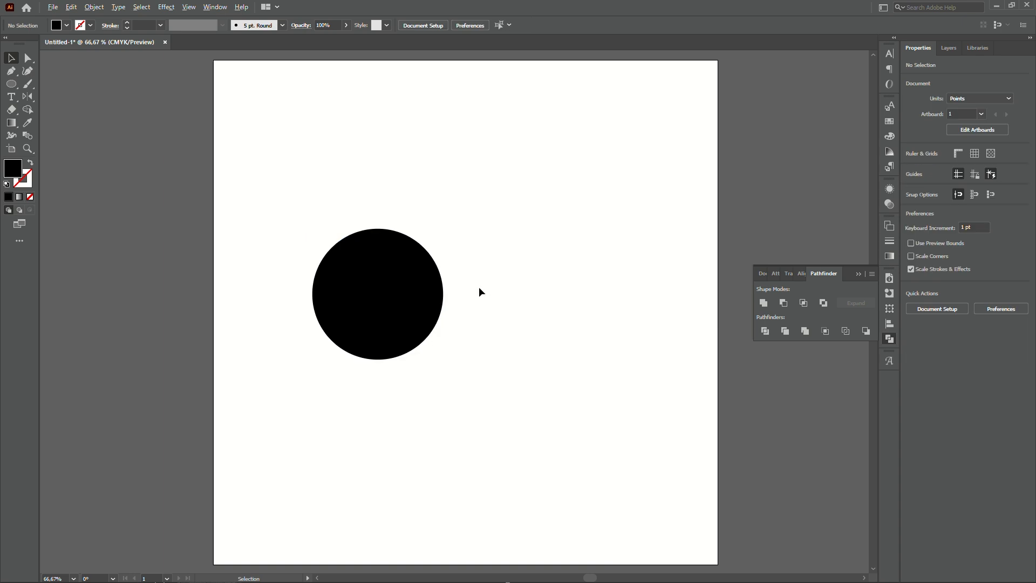
# Duplicate the circle and move the copy slightly downward.
pyautogui.scroll(1, 479, 287)
pyautogui.click(371, 264)
pyautogui.moveTo(370, 265); pyautogui.dragTo(375, 315)
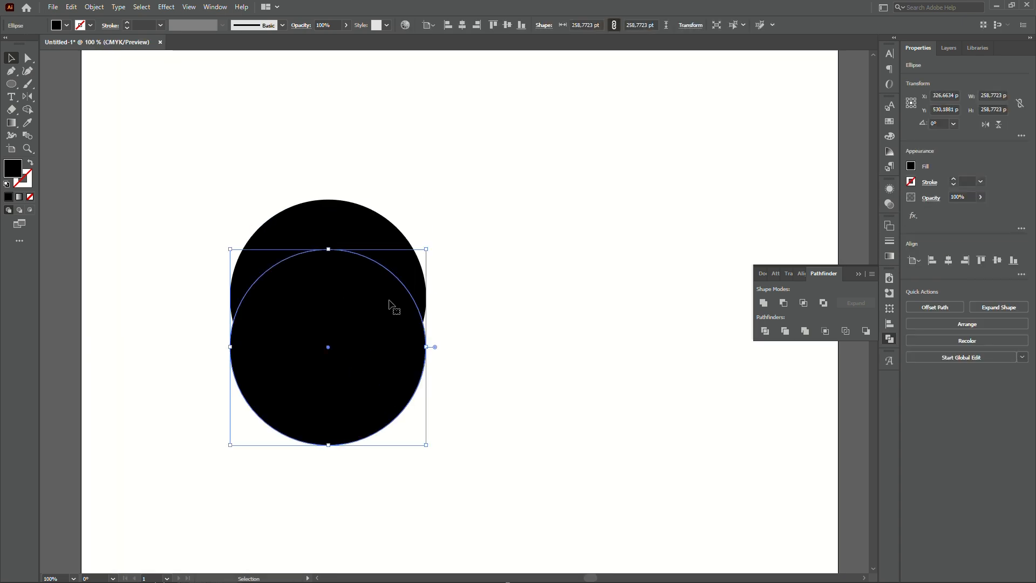
# Paste another copy in front and enlarge it to about 297 pt.
pyautogui.hotkey('ctrl', 'c')
pyautogui.hotkey('ctrl', 'f')
pyautogui.moveTo(427, 251); pyautogui.dragTo(443, 237)
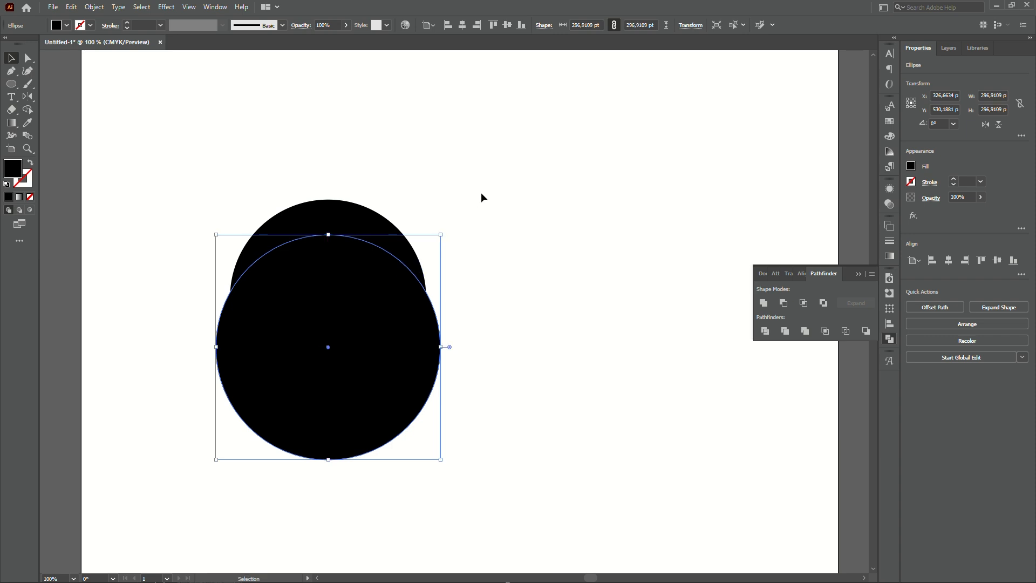
# Select all circles and apply Minus Front to cut out a crescent.
pyautogui.hotkey('ctrl', 'a')
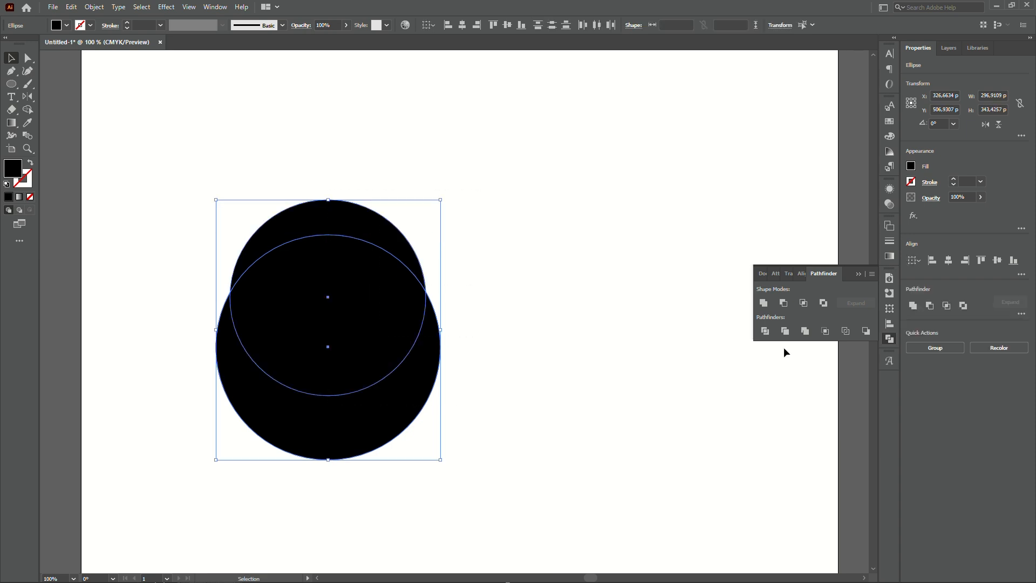
pyautogui.click(784, 303)
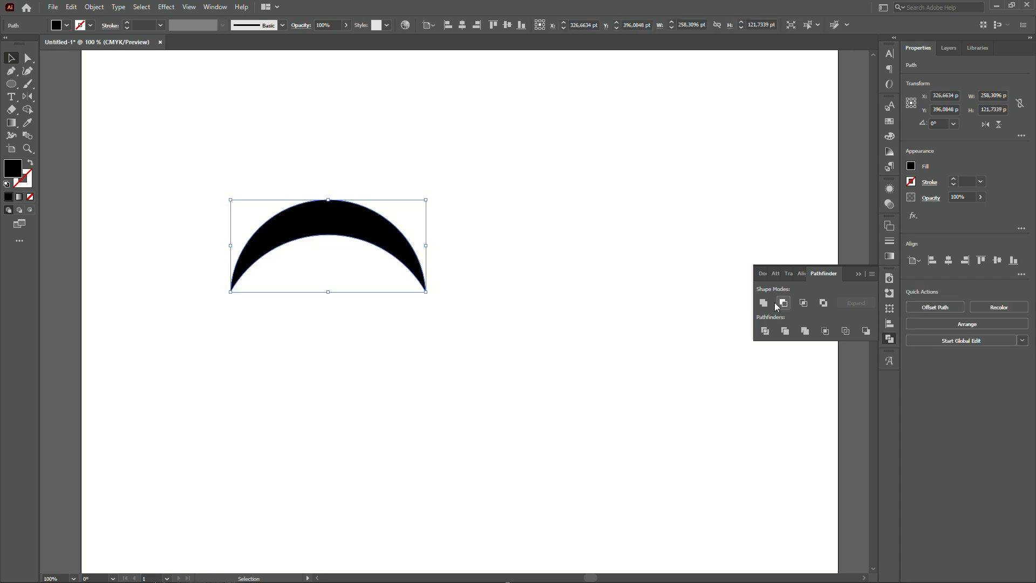
# Draw a second circle about 230 pt in diameter to the right of the crescent.
pyautogui.click(497, 332)
pyautogui.moveTo(373, 162); pyautogui.dragTo(346, 160)
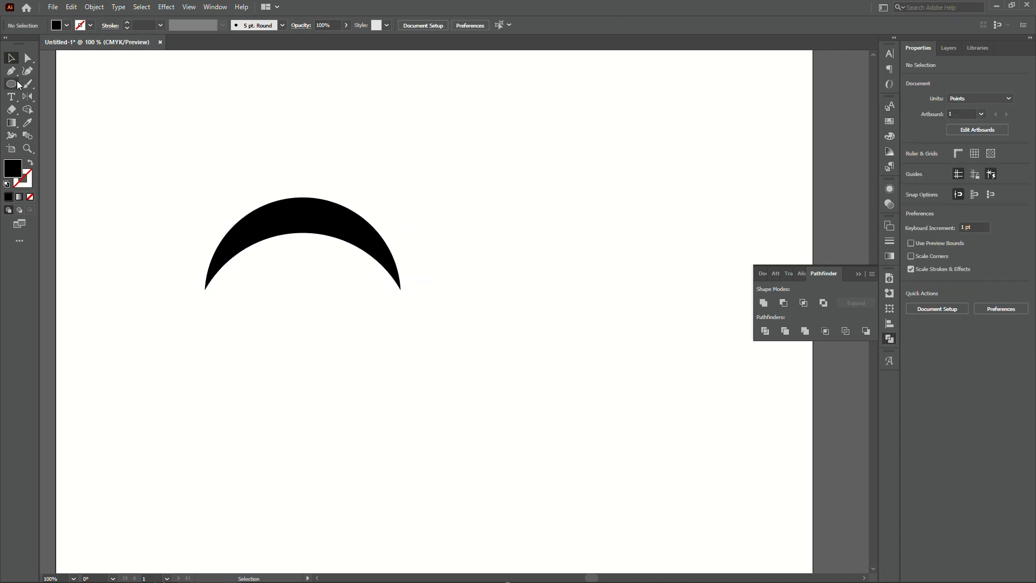
pyautogui.click(11, 84)
pyautogui.moveTo(440, 191); pyautogui.dragTo(583, 366)
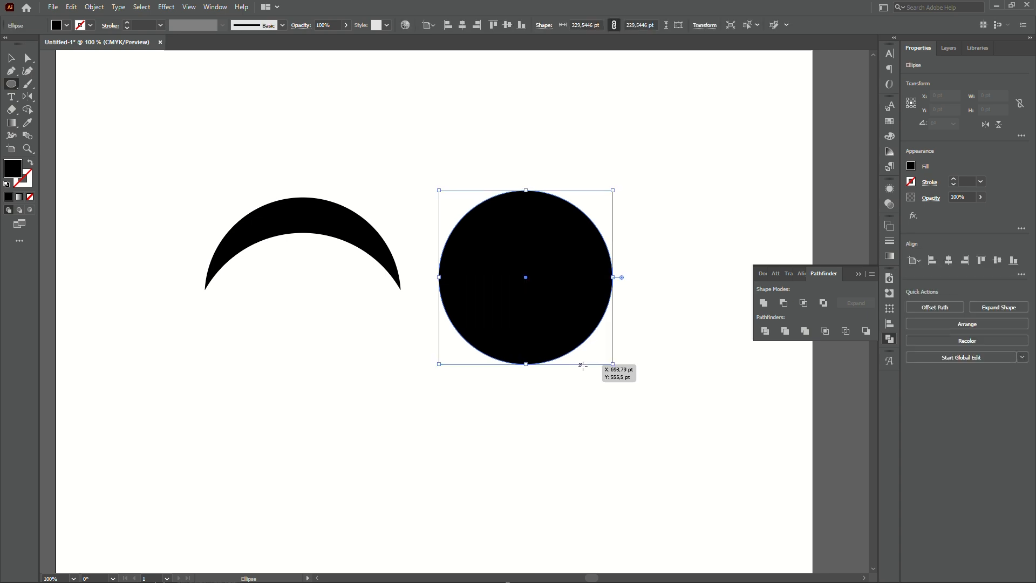
pyautogui.press('v')
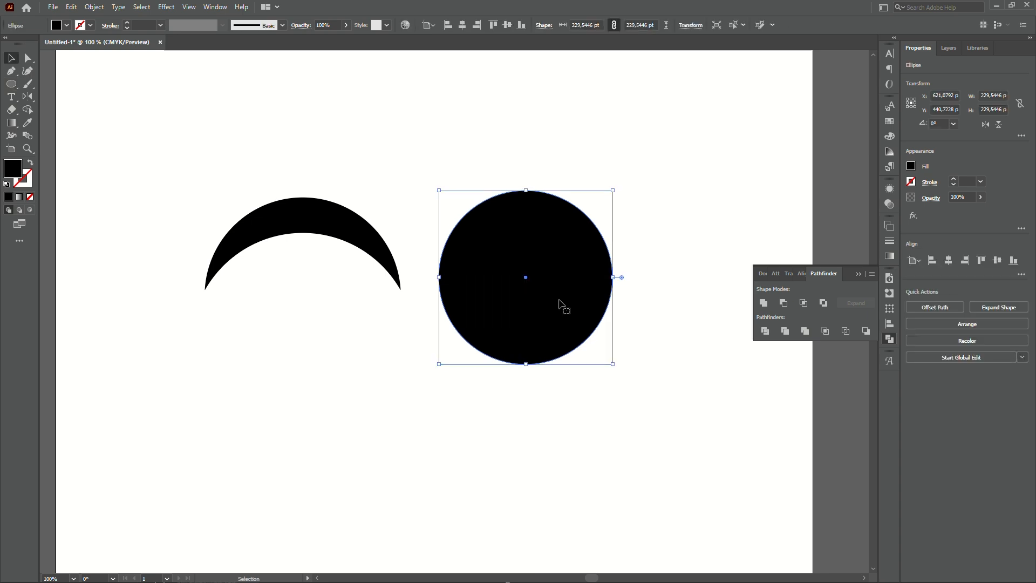
# Duplicate the second circle downward and enlarge the copy to about 374 pt.
pyautogui.moveTo(574, 268); pyautogui.dragTo(582, 298)
pyautogui.moveTo(613, 228); pyautogui.dragTo(669, 167)
pyautogui.moveTo(577, 248); pyautogui.dragTo(579, 284)
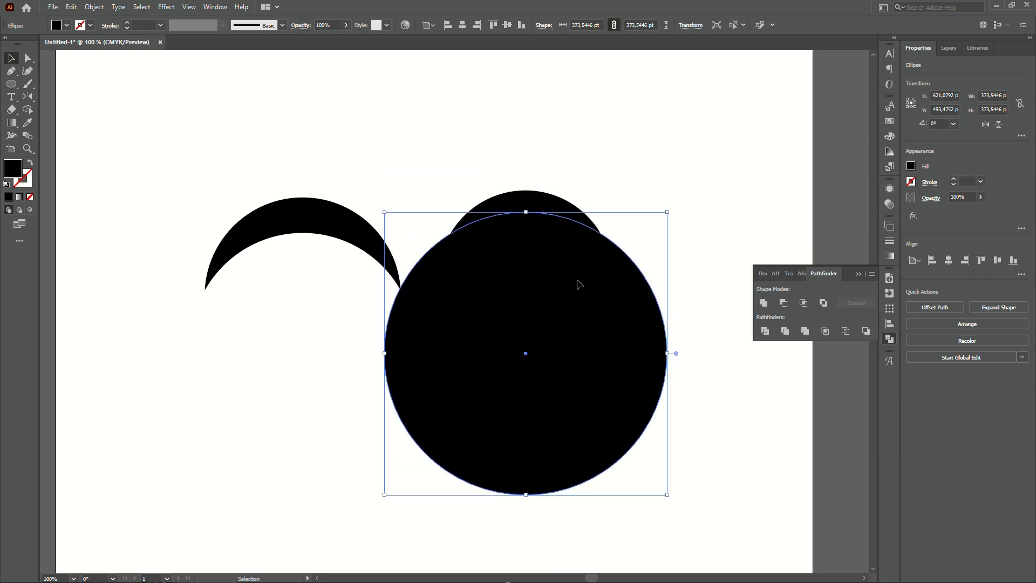
pyautogui.moveTo(618, 356); pyautogui.dragTo(618, 351)
# Select both circles and apply Minus Front to form a thinner crescent.
pyautogui.moveTo(592, 192); pyautogui.dragTo(464, 513)
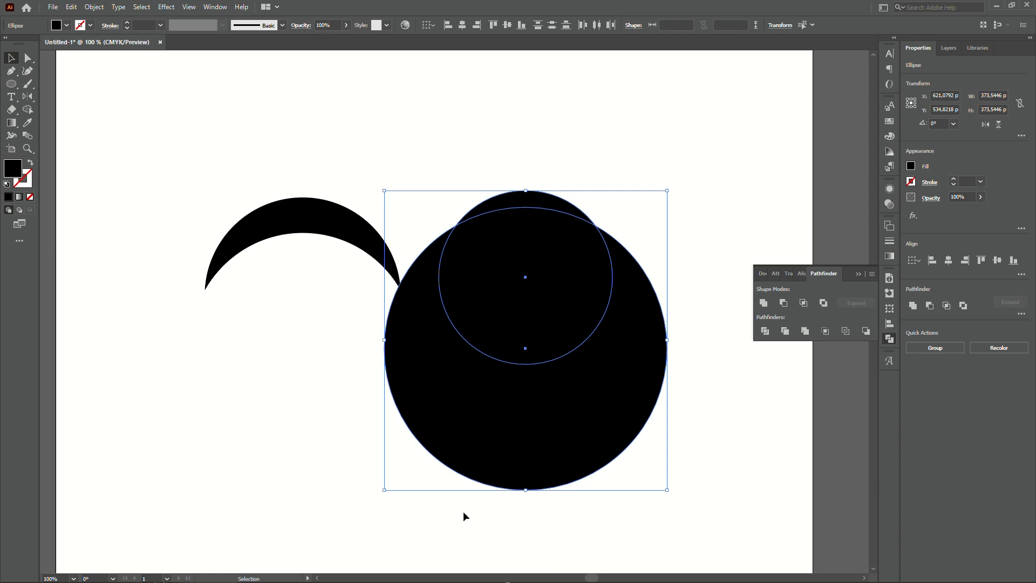
pyautogui.click(784, 304)
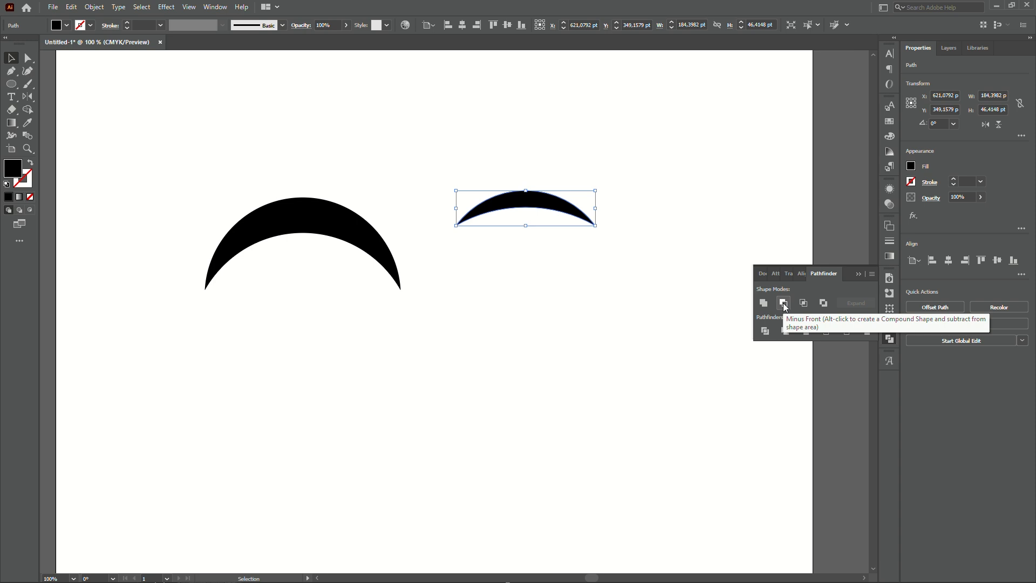
# Move the thin crescent over the first crescent's right end and scale it to about 274 pt wide.
pyautogui.click(637, 250)
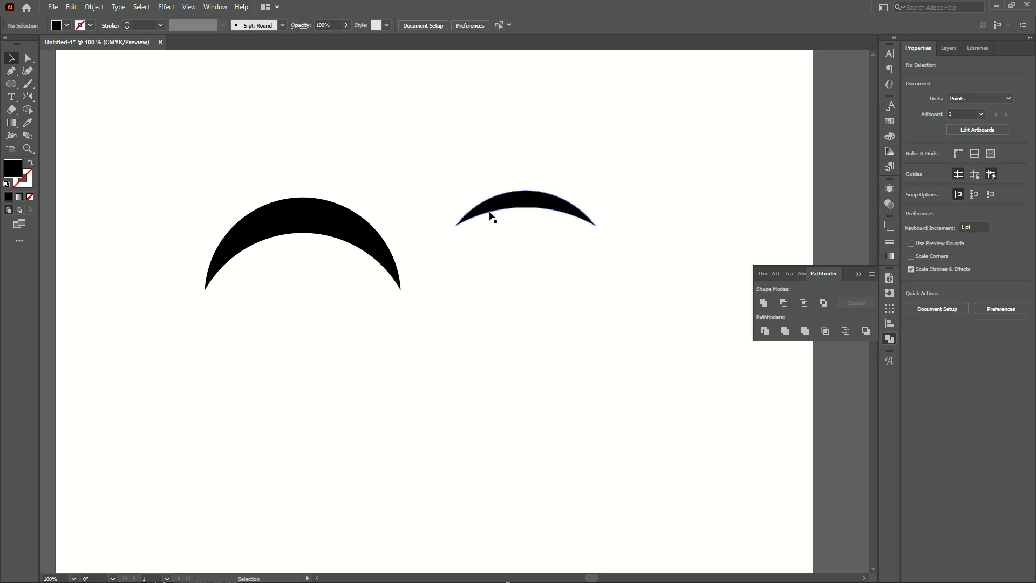
pyautogui.press('space')
pyautogui.moveTo(493, 247); pyautogui.dragTo(513, 254)
pyautogui.moveTo(558, 211); pyautogui.dragTo(464, 270)
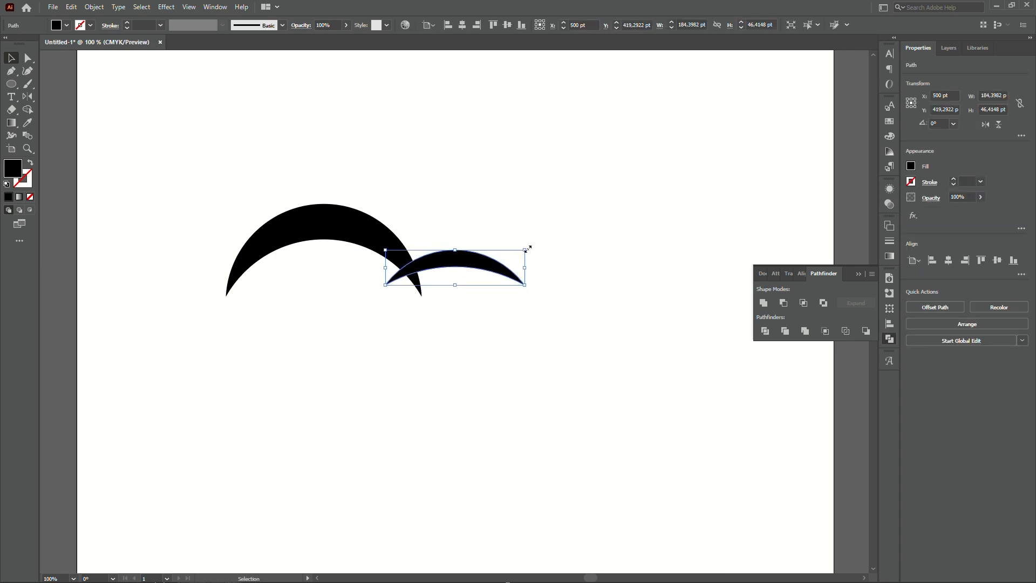
pyautogui.moveTo(524, 255); pyautogui.dragTo(489, 235)
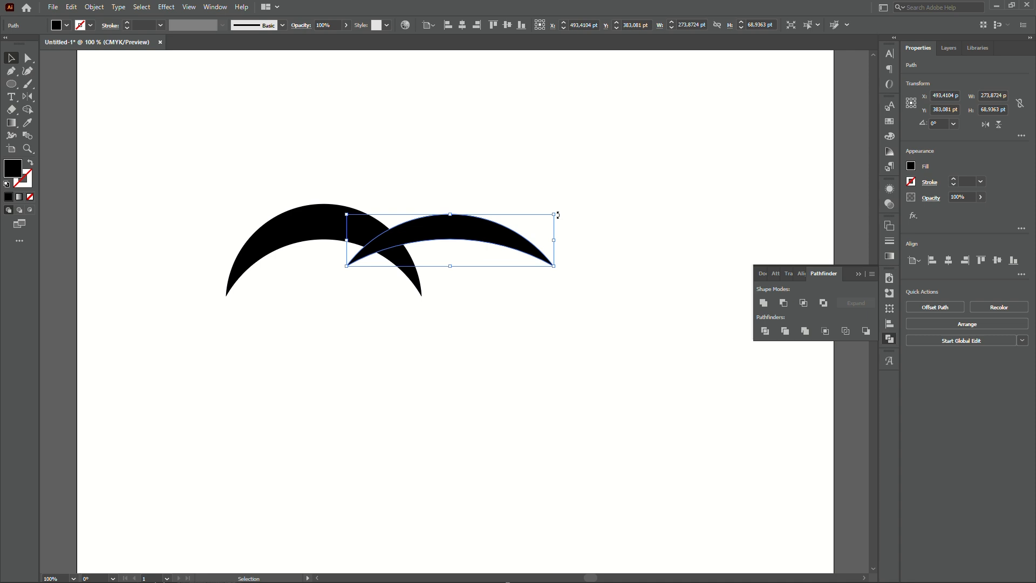
pyautogui.moveTo(560, 214); pyautogui.dragTo(547, 182)
pyautogui.moveTo(480, 218); pyautogui.dragTo(471, 193)
# Rotate the first crescent to about 336° and scale it to about 302 pt wide.
pyautogui.scroll(2, 331, 203)
pyautogui.moveTo(270, 253)
pyautogui.mouseDown()
pyautogui.moveTo(273, 237)
pyautogui.moveTo(278, 258)
pyautogui.mouseUp()
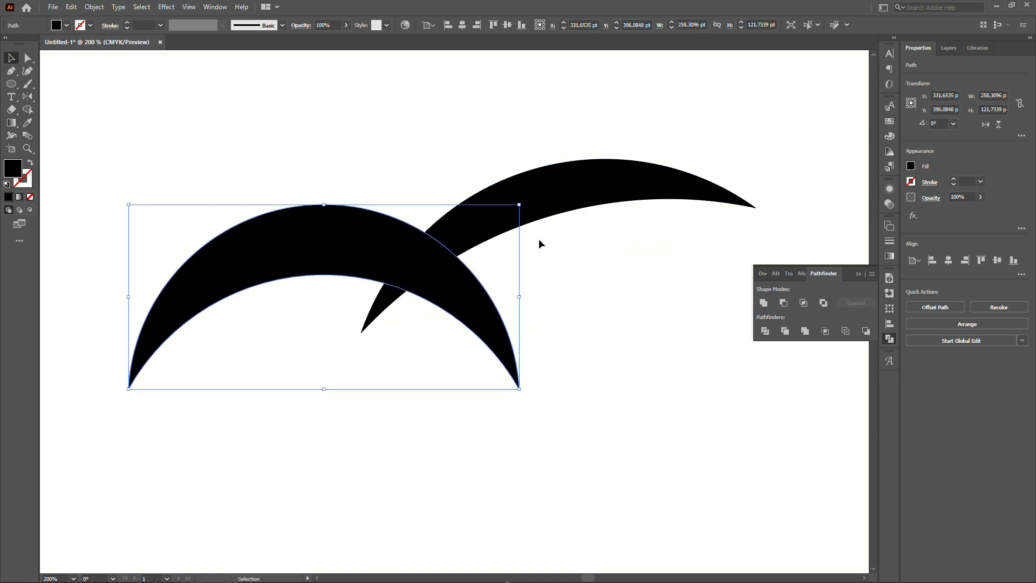
pyautogui.moveTo(528, 204); pyautogui.dragTo(559, 243)
pyautogui.moveTo(451, 331); pyautogui.dragTo(476, 326)
pyautogui.scroll(-1, 491, 278)
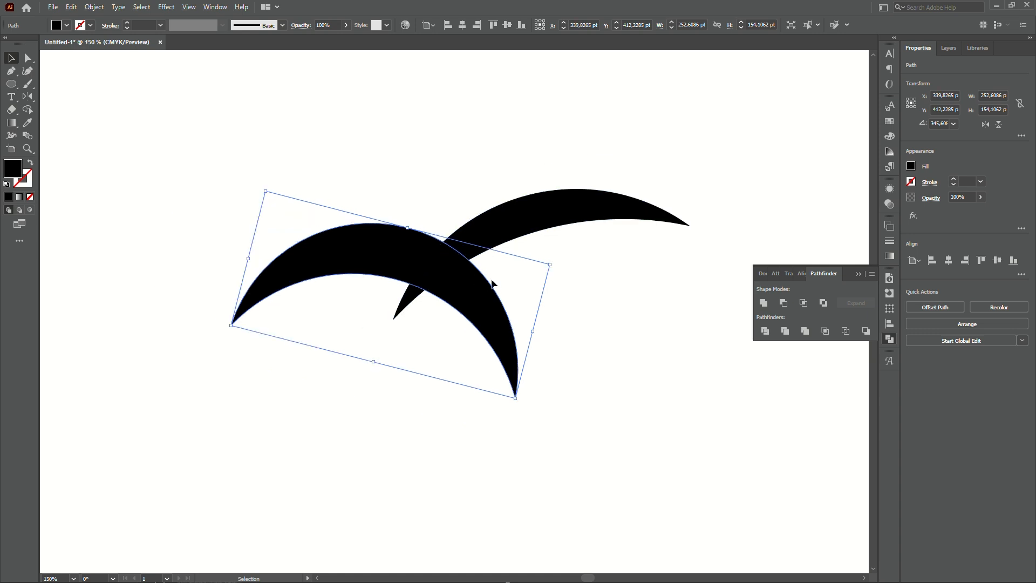
pyautogui.moveTo(549, 264); pyautogui.dragTo(629, 239)
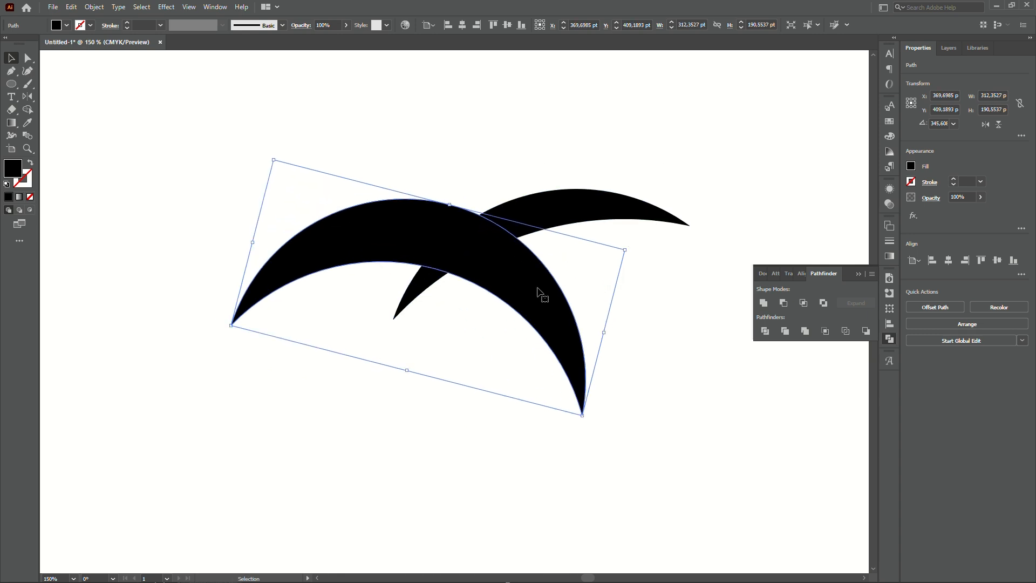
pyautogui.moveTo(536, 293); pyautogui.dragTo(519, 299)
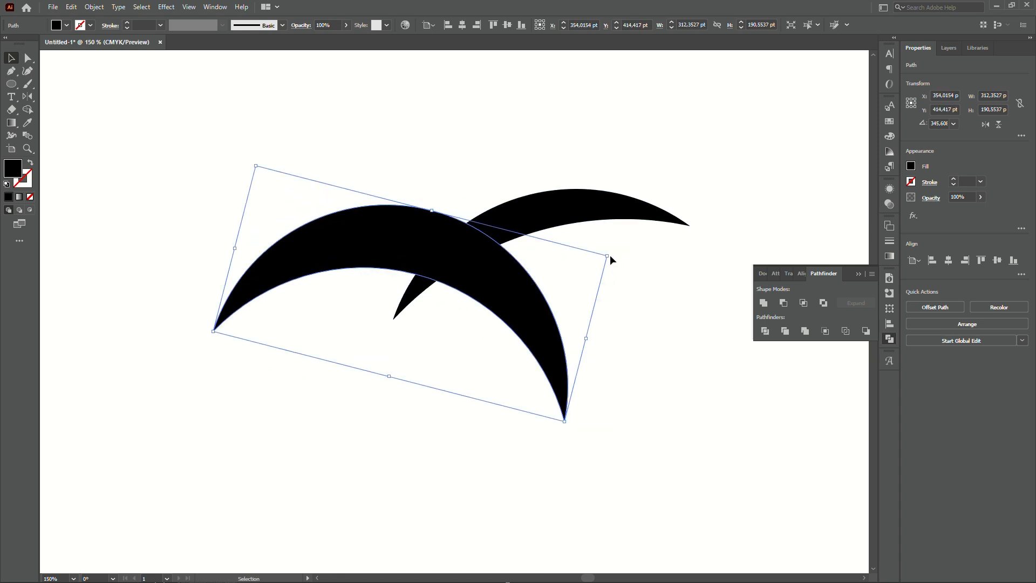
pyautogui.moveTo(610, 257); pyautogui.dragTo(643, 291)
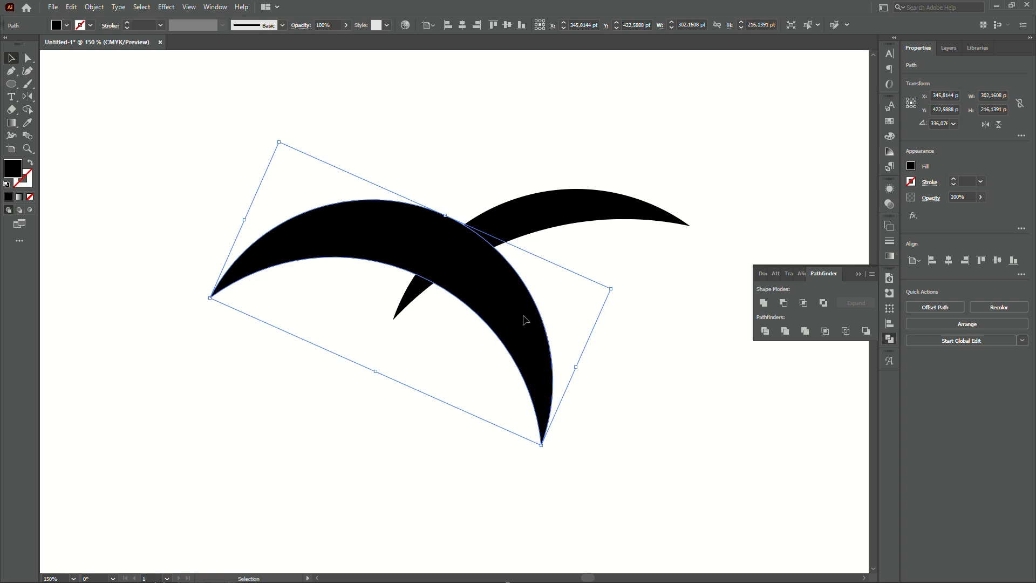
pyautogui.moveTo(524, 316); pyautogui.dragTo(516, 305)
pyautogui.click(620, 306)
# Nudge the first crescent so it crosses the second crescent's tip.
pyautogui.scroll(-3, 588, 295)
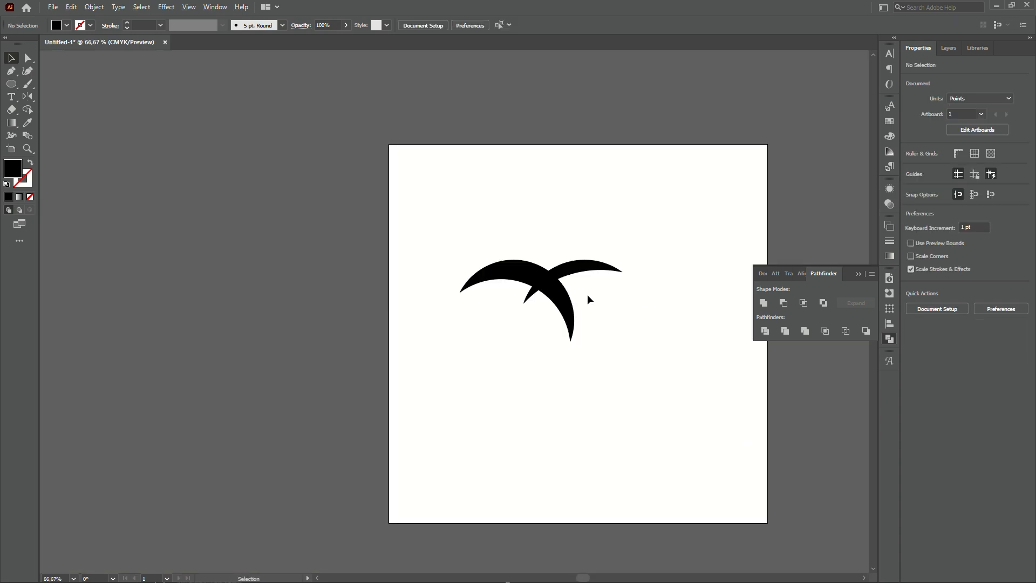
pyautogui.scroll(1, 587, 293)
pyautogui.moveTo(587, 293); pyautogui.dragTo(571, 343)
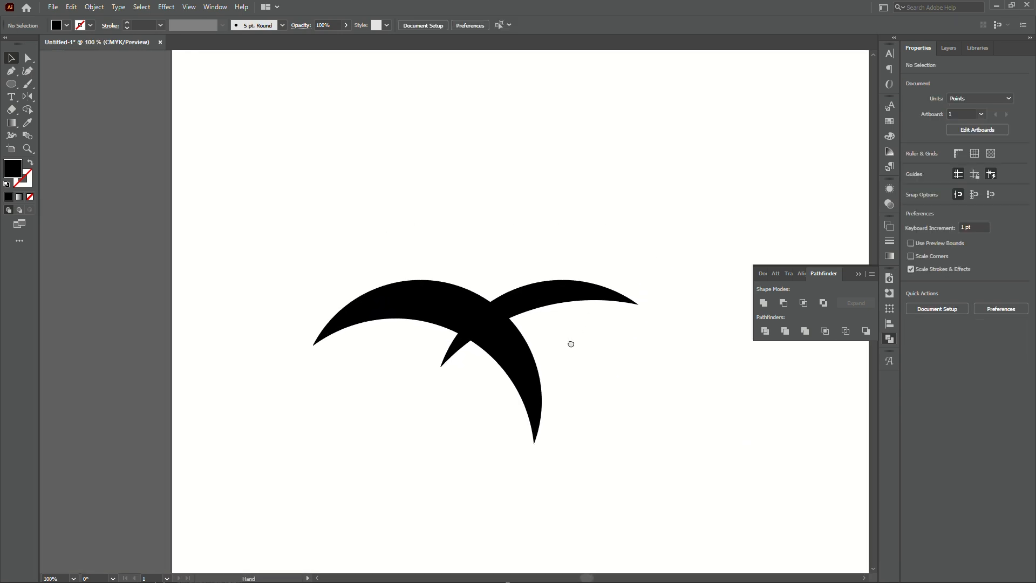
pyautogui.scroll(2, 501, 341)
pyautogui.moveTo(496, 344); pyautogui.dragTo(479, 352)
pyautogui.scroll(-2, 485, 364)
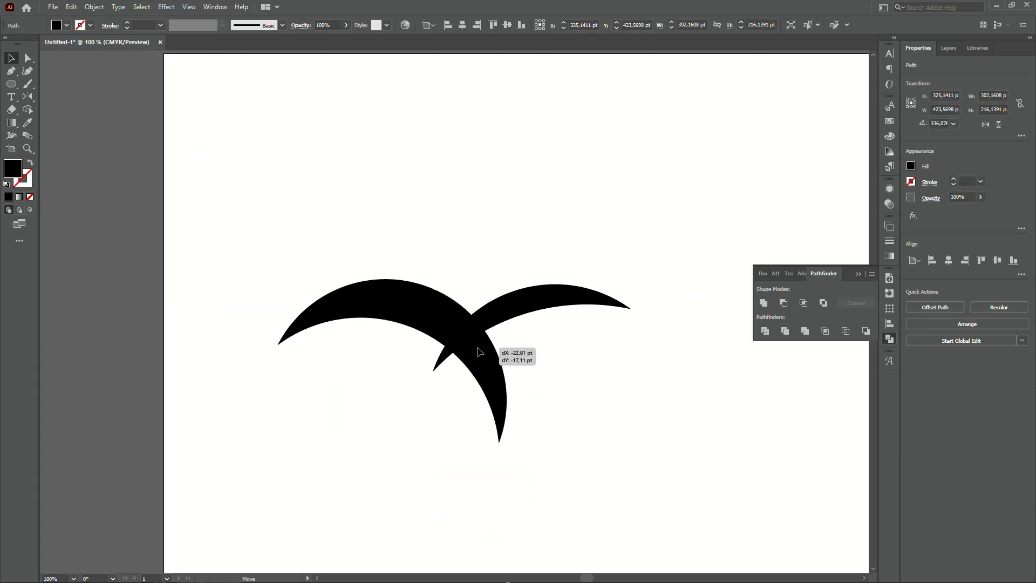
pyautogui.moveTo(479, 351); pyautogui.dragTo(479, 351)
pyautogui.click(511, 338)
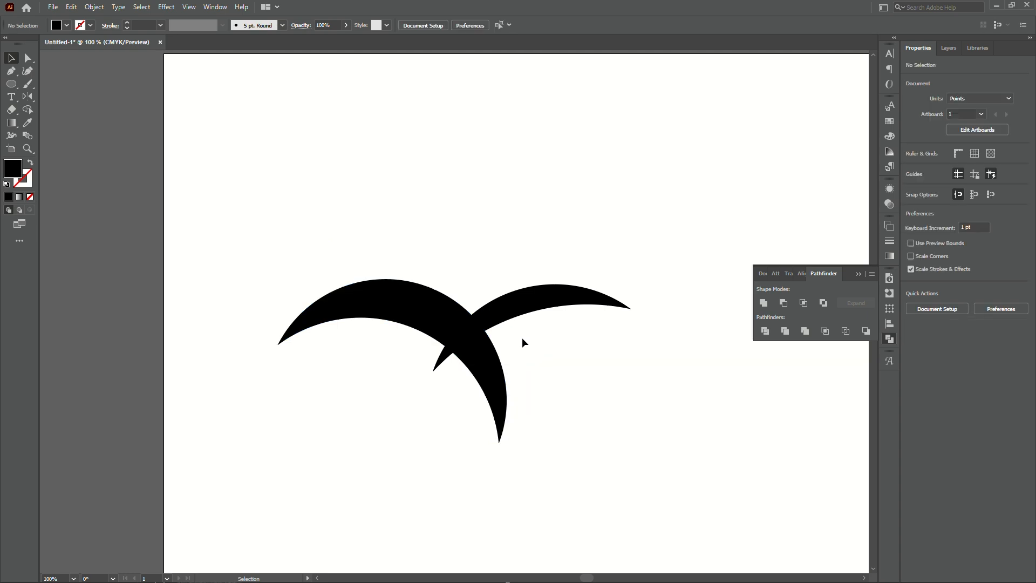
# Select both crescents, reposition them, and split them with Pathfinder Divide.
pyautogui.moveTo(605, 376); pyautogui.dragTo(405, 261)
pyautogui.moveTo(458, 318); pyautogui.dragTo(516, 294)
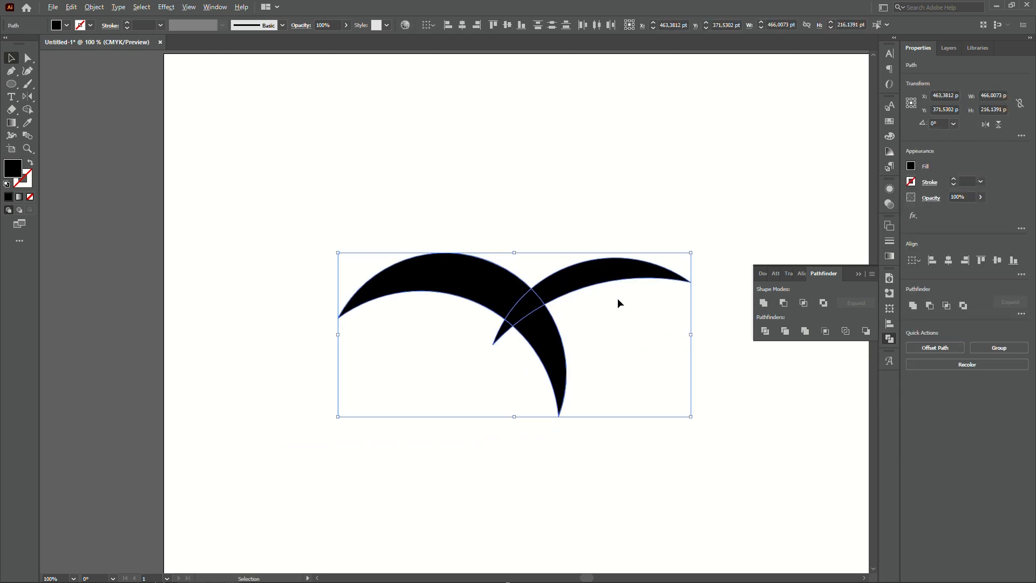
pyautogui.scroll(1, 618, 300)
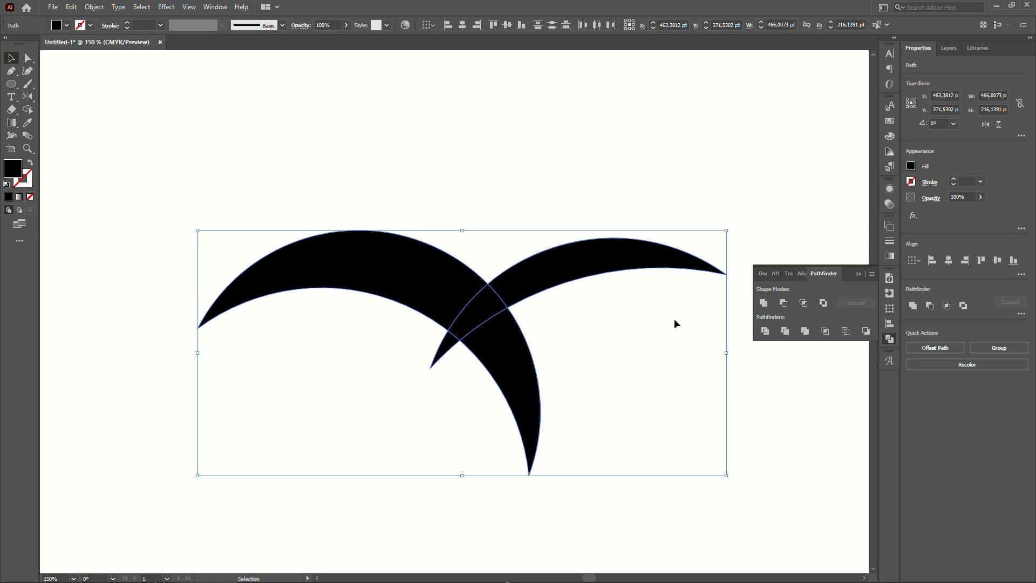
pyautogui.click(765, 331)
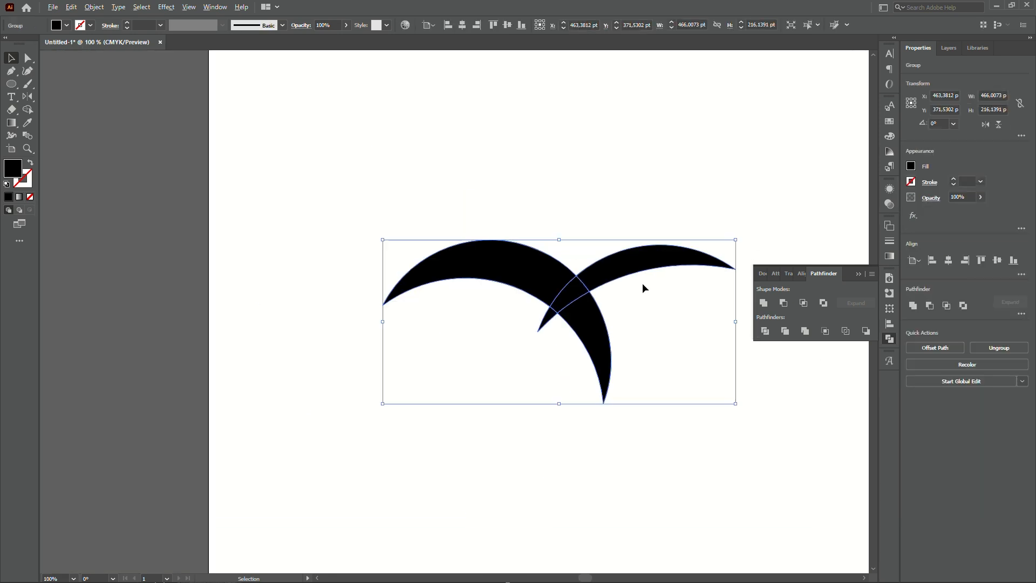
# Ungroup the divided pieces and delete the lower hooked fragment below the intersection.
pyautogui.scroll(2, 576, 287)
pyautogui.click(666, 325)
pyautogui.click(580, 311)
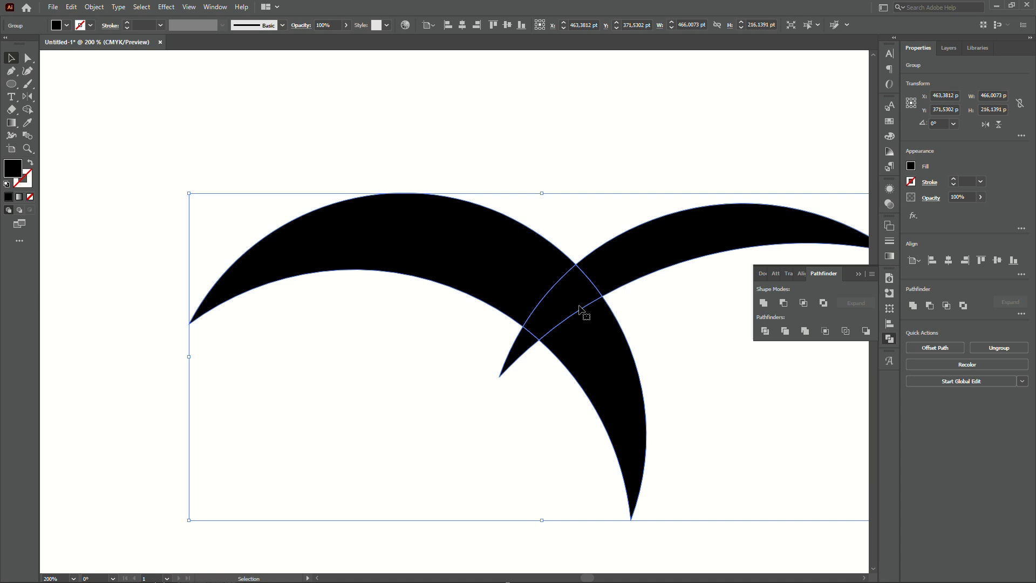
pyautogui.rightClick(583, 297)
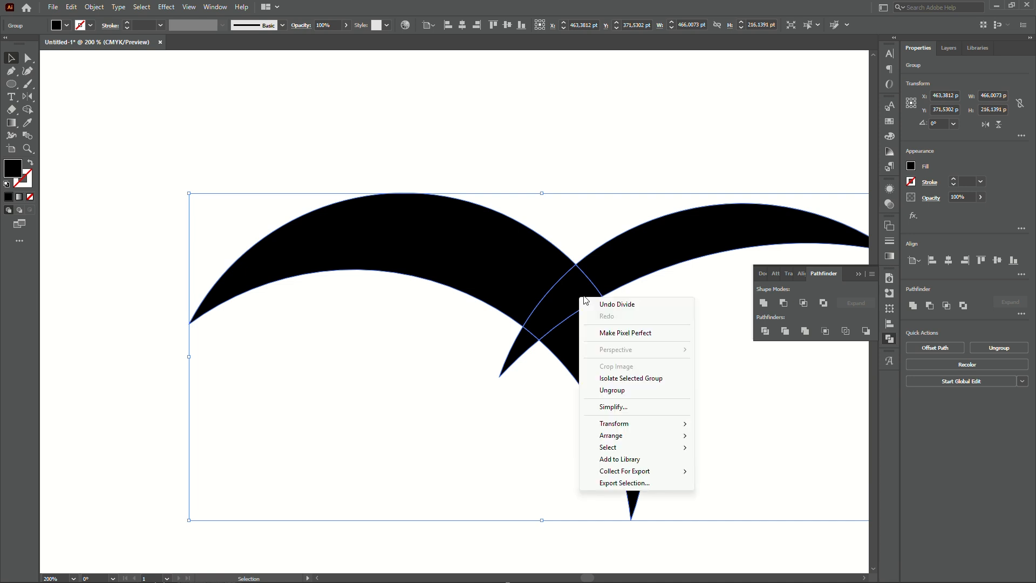
pyautogui.click(612, 390)
pyautogui.click(668, 333)
pyautogui.click(603, 377)
pyautogui.press('Delete')
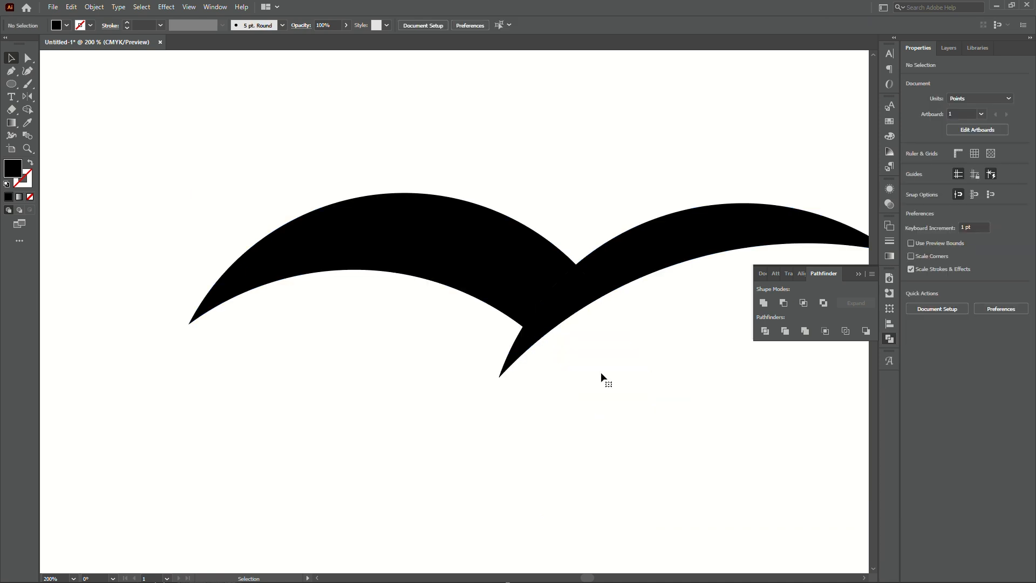
# Select the left wing piece and add an anchor point on its upper edge near the overlap with the right wing.
pyautogui.scroll(-3, 558, 366)
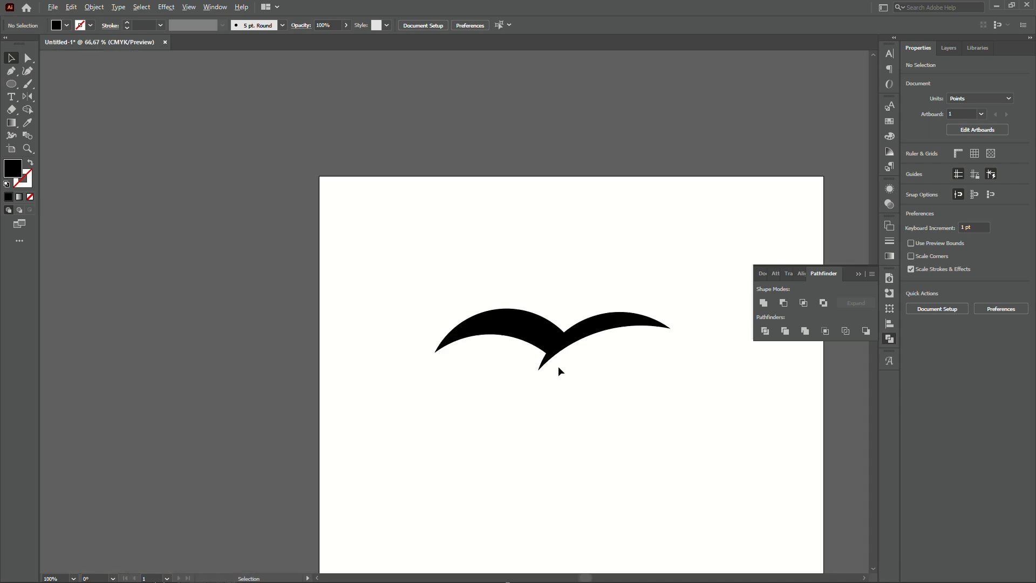
pyautogui.scroll(2, 570, 370)
pyautogui.hscroll(2, 570, 370)
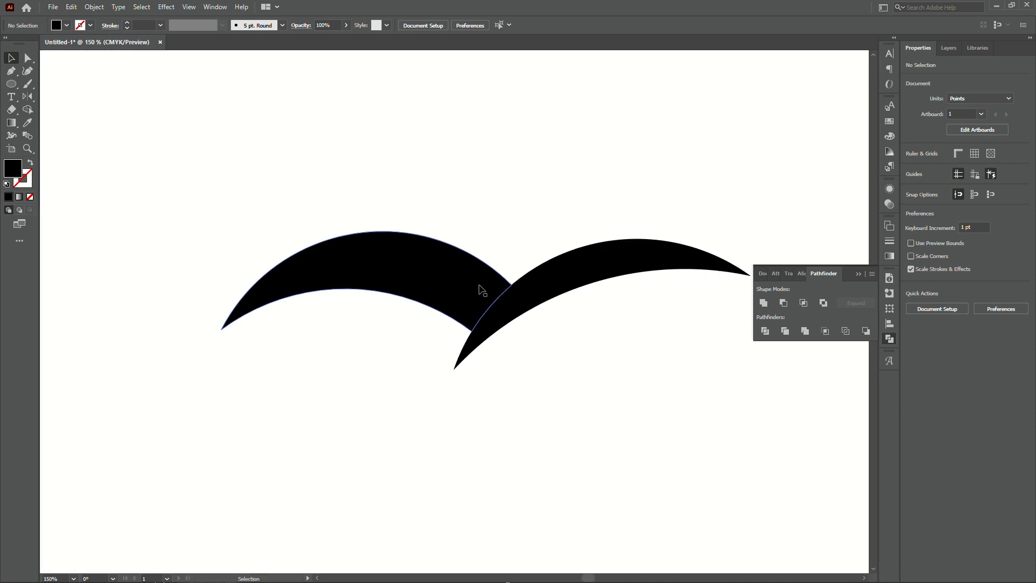
pyautogui.scroll(2, 516, 249)
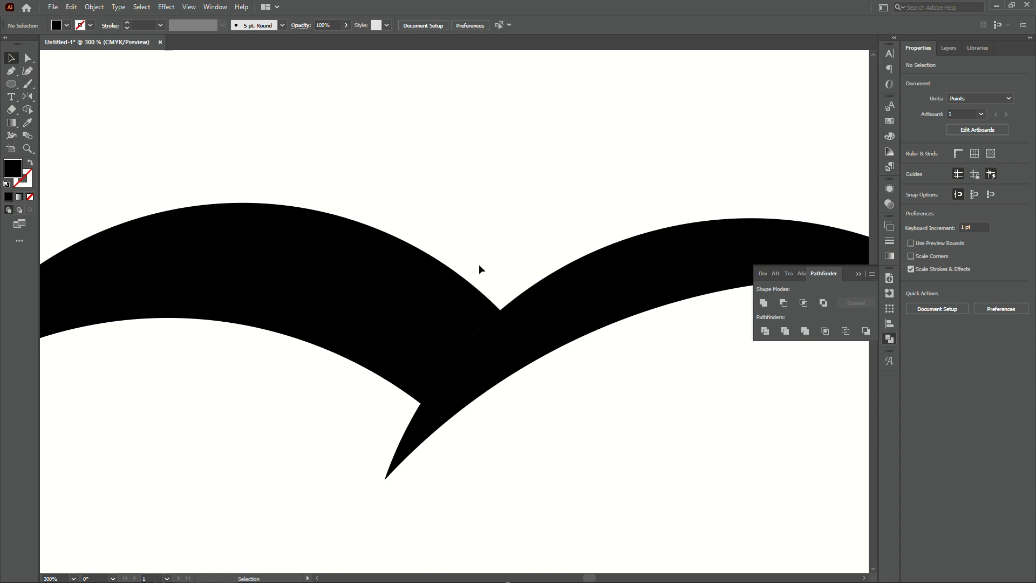
pyautogui.scroll(-1, 478, 268)
pyautogui.click(458, 296)
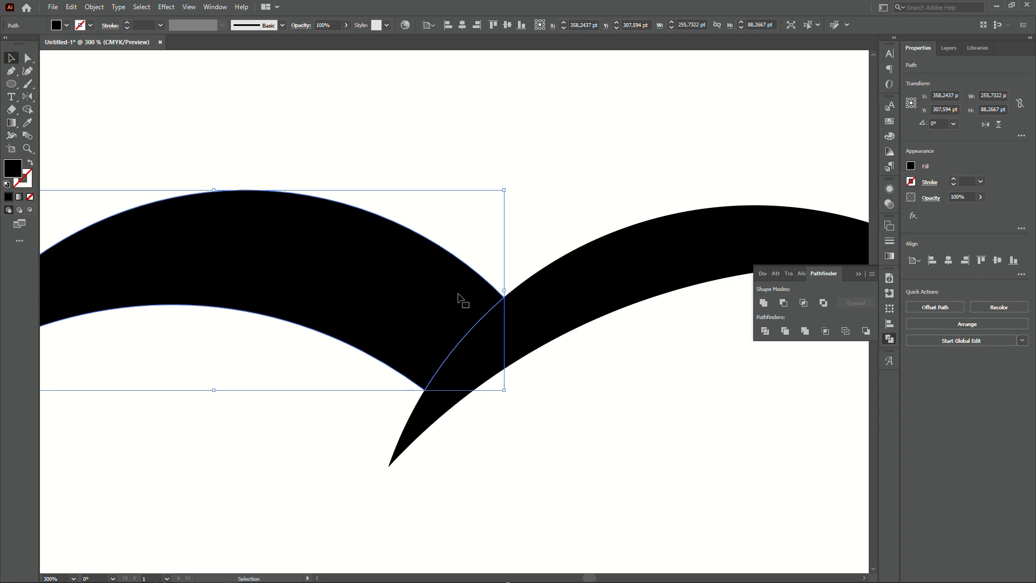
pyautogui.press('p')
pyautogui.scroll(2, 463, 267)
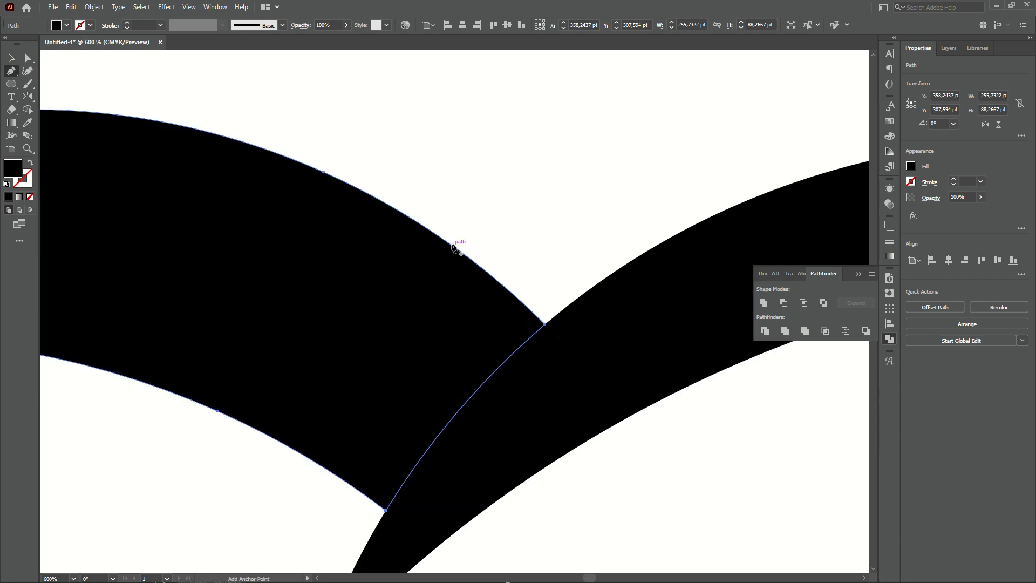
pyautogui.click(428, 229)
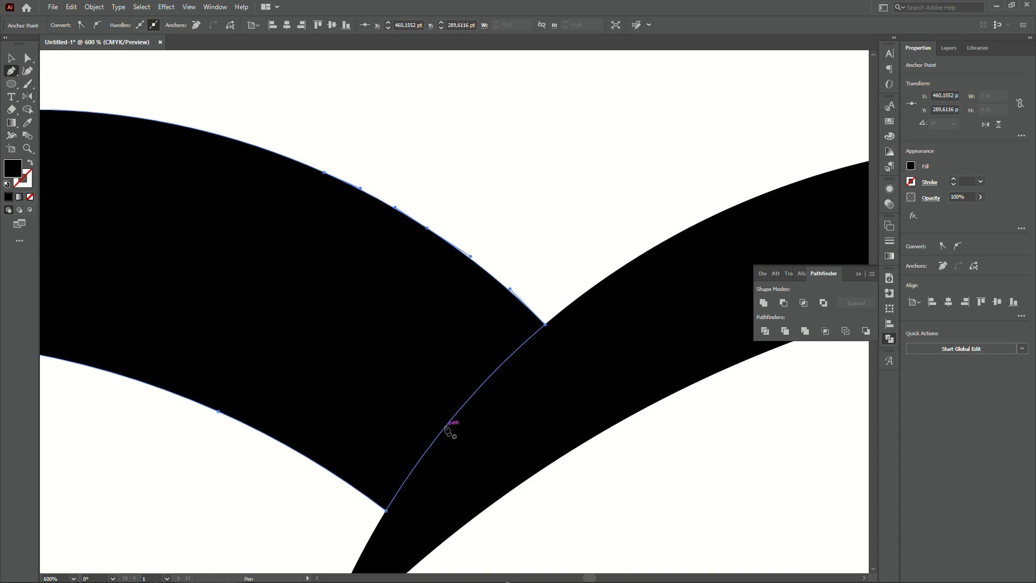
# Isolate the left wing and add an anchor on its edge along the right wing, pulling it inward.
pyautogui.press('v')
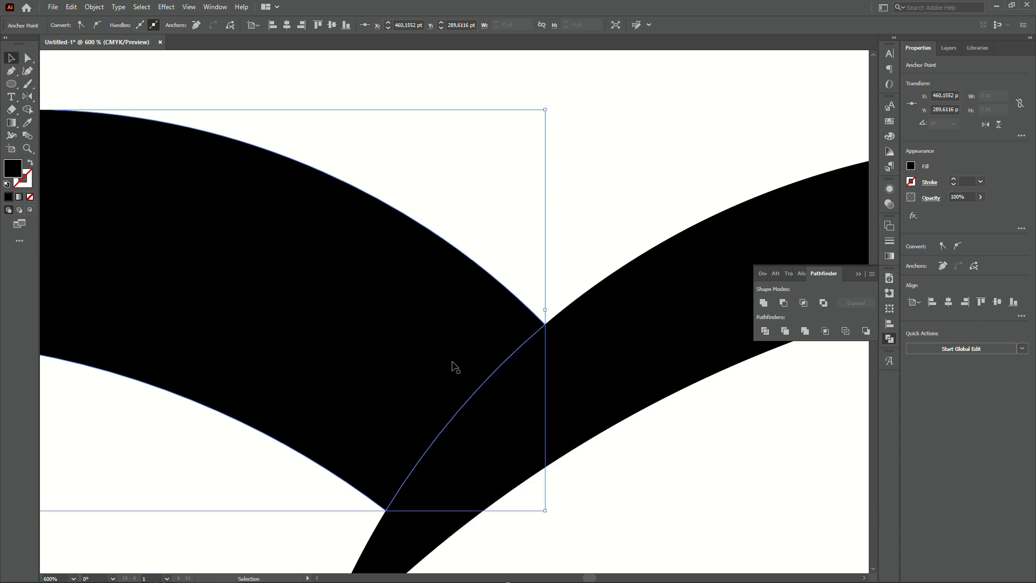
pyautogui.doubleClick(447, 350)
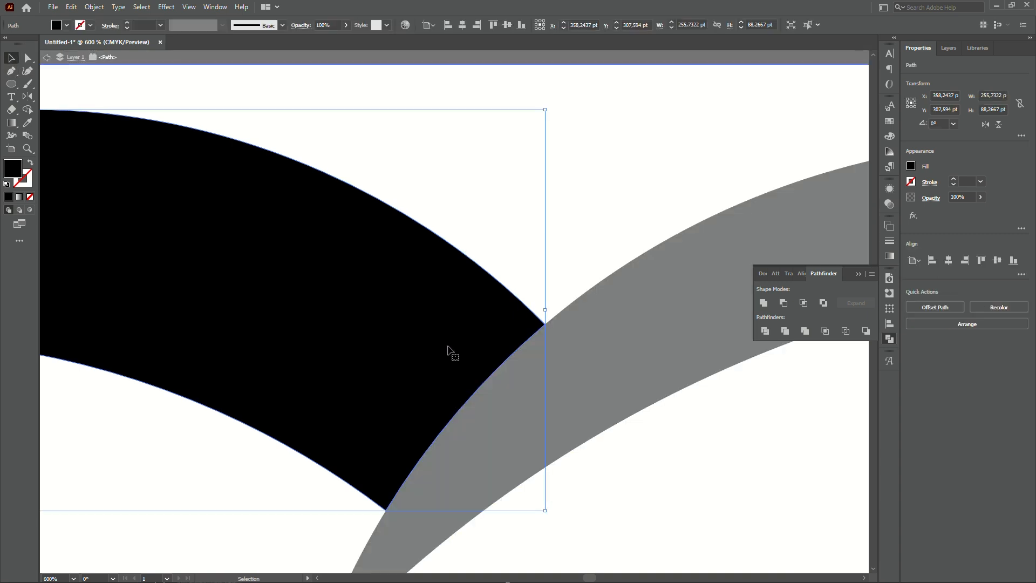
pyautogui.press('o')
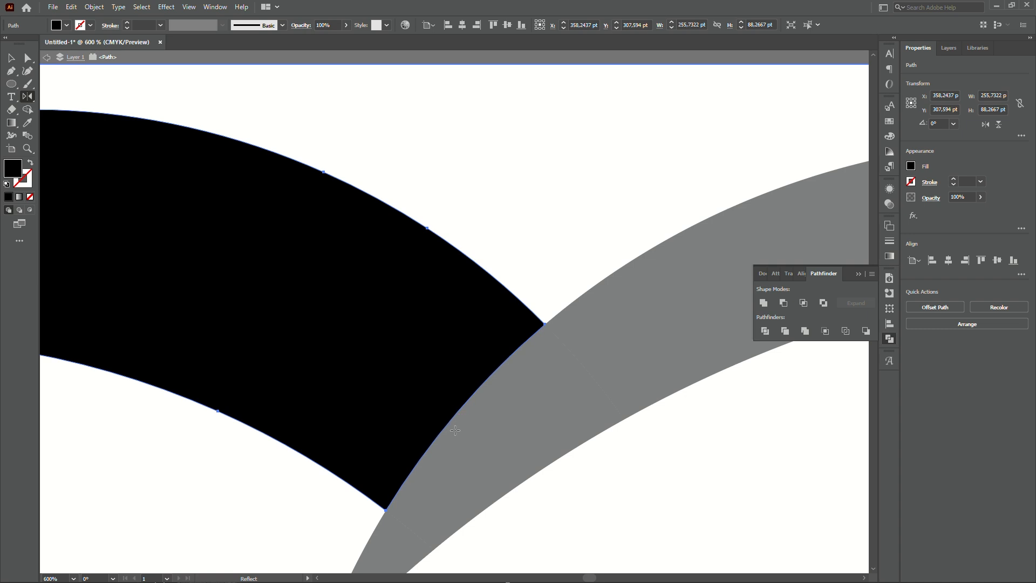
pyautogui.press('p')
pyautogui.click(439, 435)
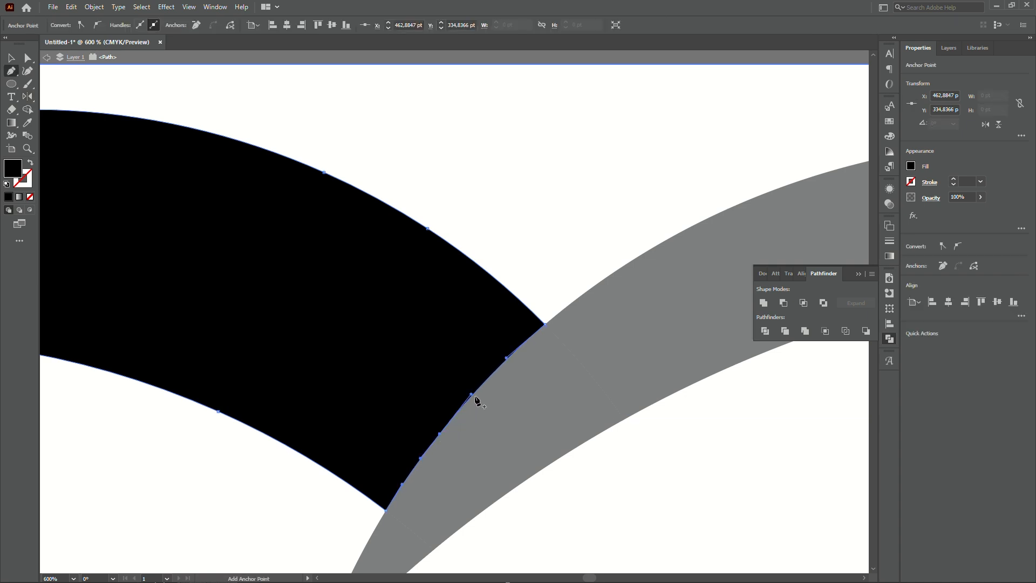
pyautogui.moveTo(470, 396); pyautogui.dragTo(412, 387)
pyautogui.press('a')
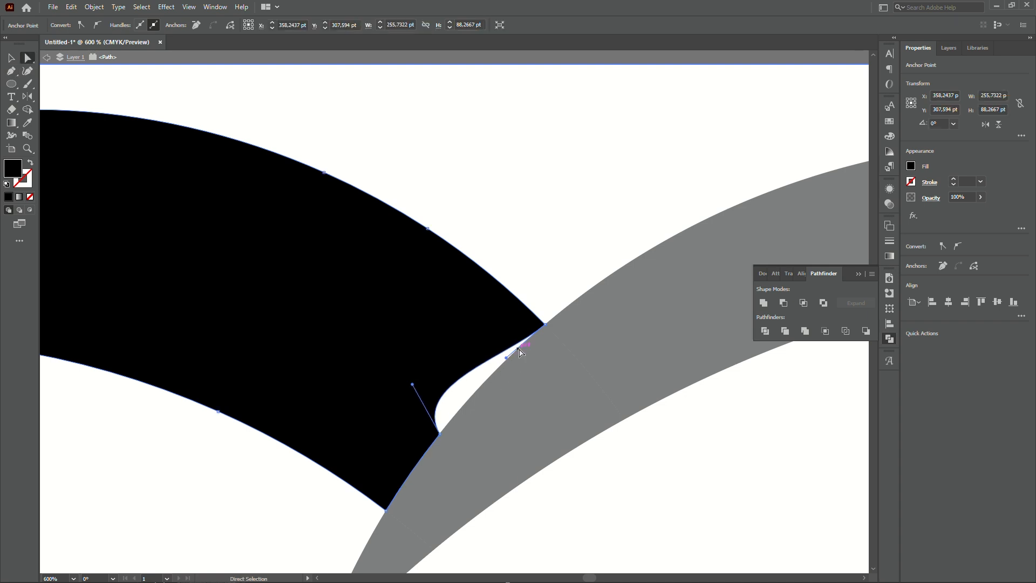
# Move the left wing's upper tip corner inward to carve a notch and adjust its curve handles.
pyautogui.click(544, 324)
pyautogui.moveTo(544, 325); pyautogui.dragTo(459, 338)
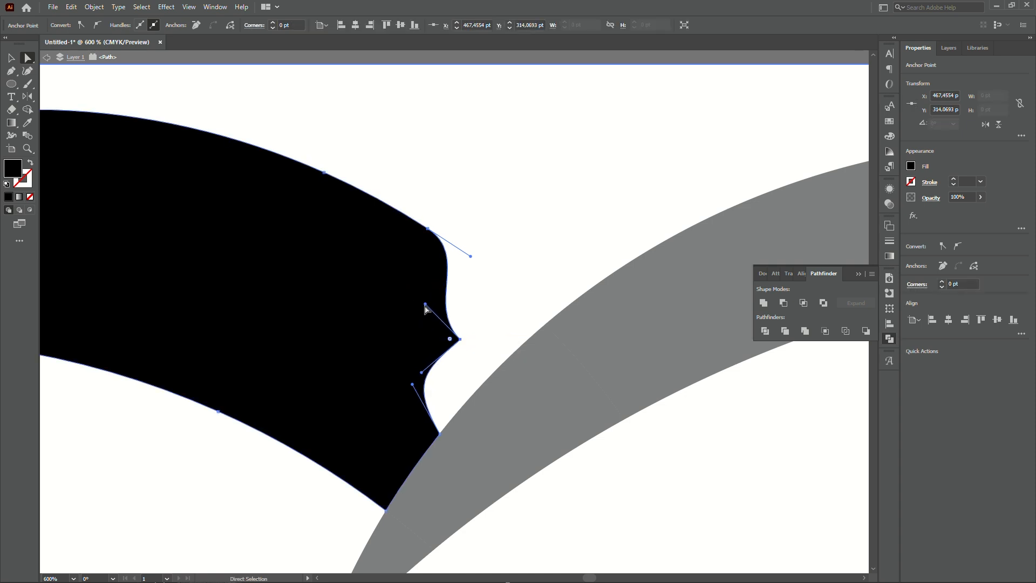
pyautogui.moveTo(426, 305); pyautogui.dragTo(403, 300)
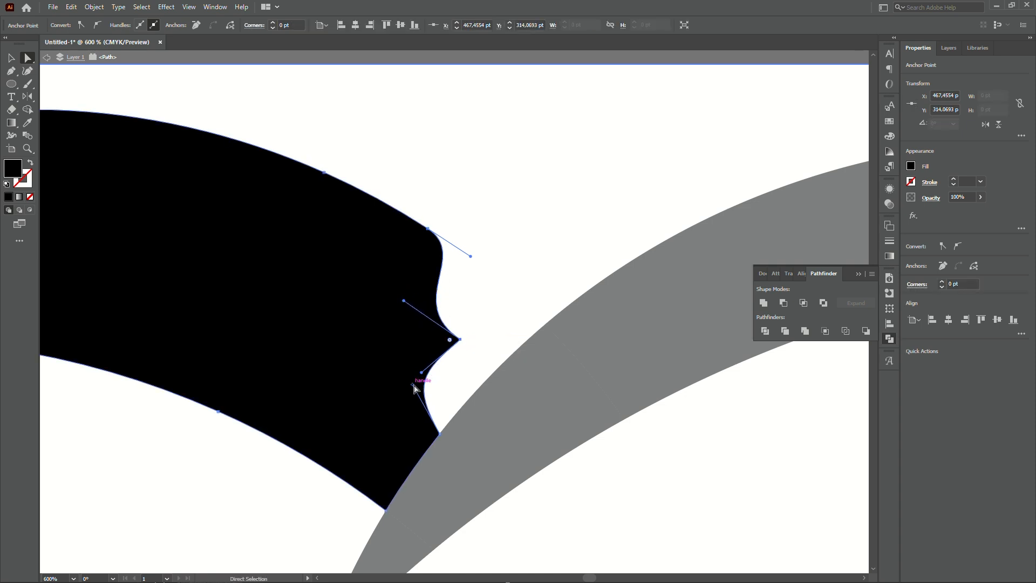
pyautogui.moveTo(412, 384); pyautogui.dragTo(416, 421)
pyautogui.moveTo(427, 371); pyautogui.dragTo(430, 373)
pyautogui.hotkey('ctrl', 'z')
pyautogui.click(467, 348)
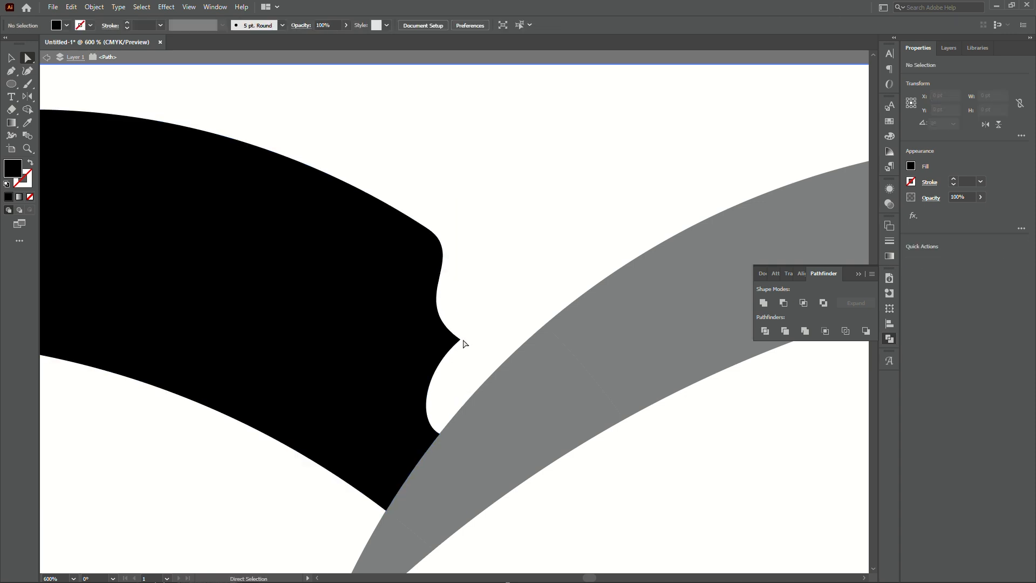
# Refine the notch point's position and its handles to smooth the notch curves.
pyautogui.moveTo(460, 339); pyautogui.dragTo(449, 333)
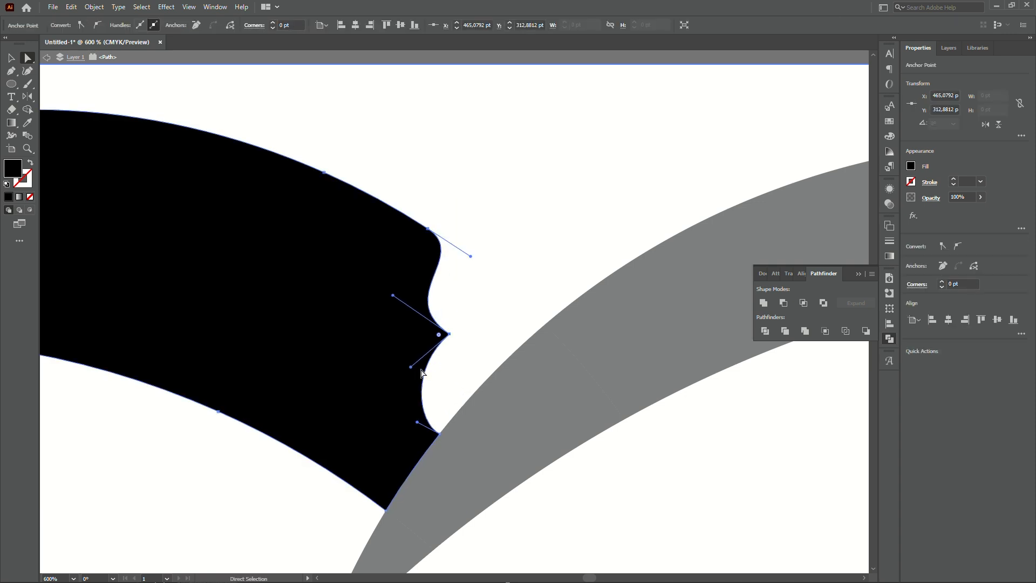
pyautogui.moveTo(412, 369); pyautogui.dragTo(427, 377)
pyautogui.scroll(-2, 503, 303)
pyautogui.scroll(3, 482, 378)
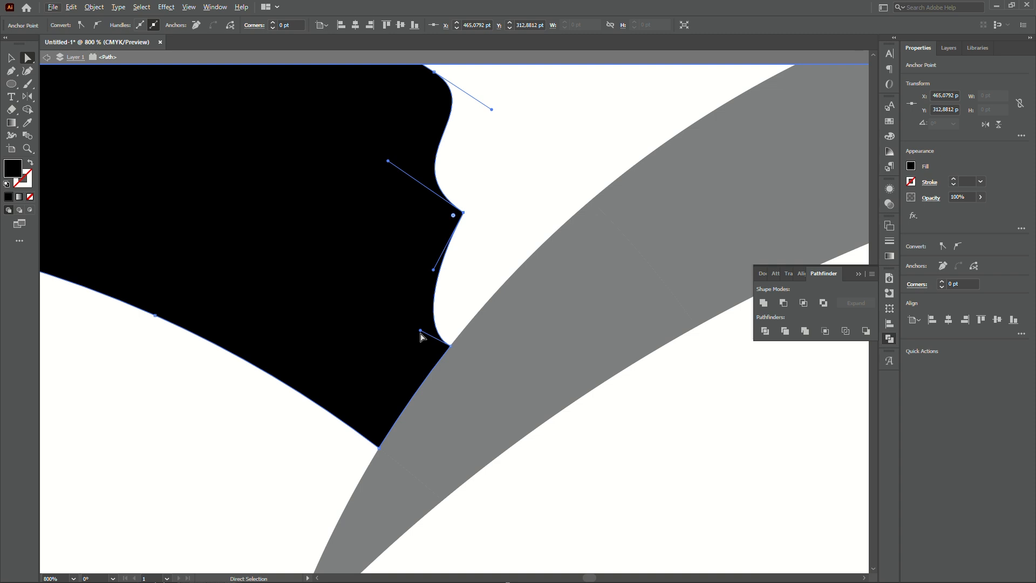
pyautogui.moveTo(422, 336)
pyautogui.mouseDown()
pyautogui.moveTo(402, 336)
pyautogui.moveTo(424, 309)
pyautogui.moveTo(423, 319)
pyautogui.mouseUp()
pyautogui.click(464, 213)
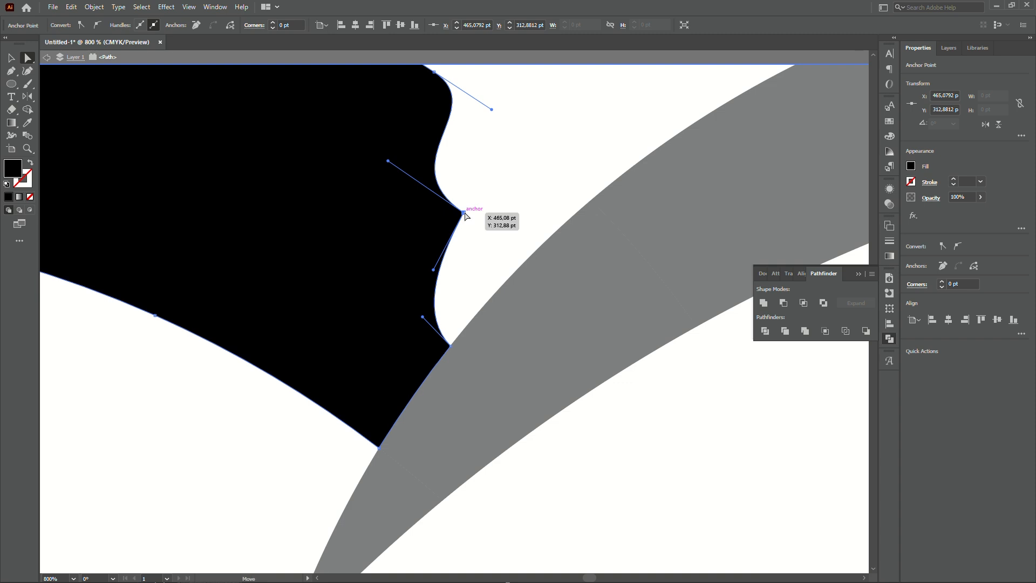
pyautogui.moveTo(466, 216); pyautogui.dragTo(470, 233)
pyautogui.click(498, 252)
# Zoom out to review the notched wing within the whole bird shape.
pyautogui.scroll(-3, 500, 252)
pyautogui.scroll(2, 510, 182)
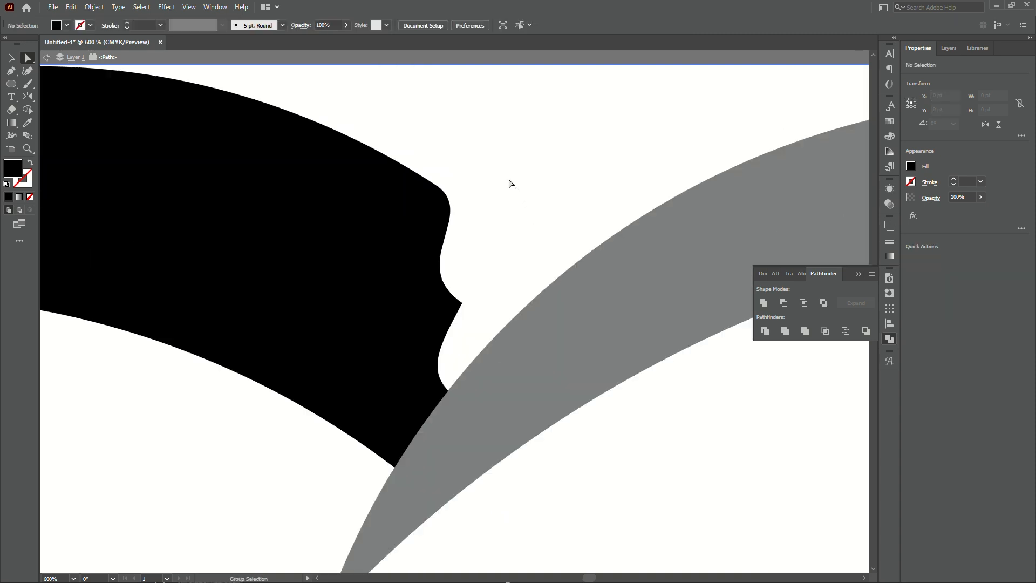
pyautogui.scroll(-4, 510, 190)
pyautogui.press('Escape')
pyautogui.scroll(-3, 522, 165)
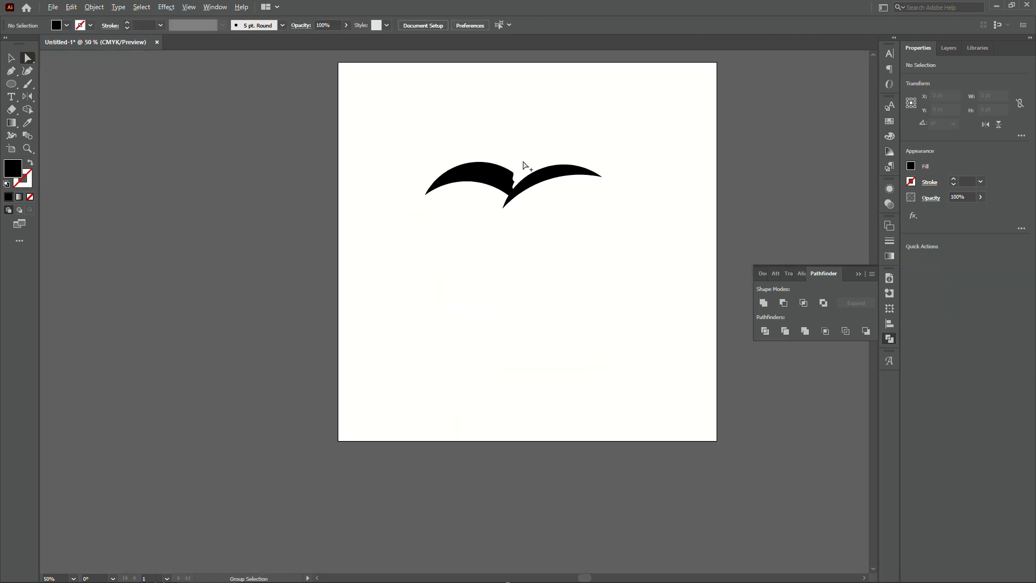
pyautogui.scroll(5, 522, 165)
pyautogui.press('v')
pyautogui.scroll(4, 518, 318)
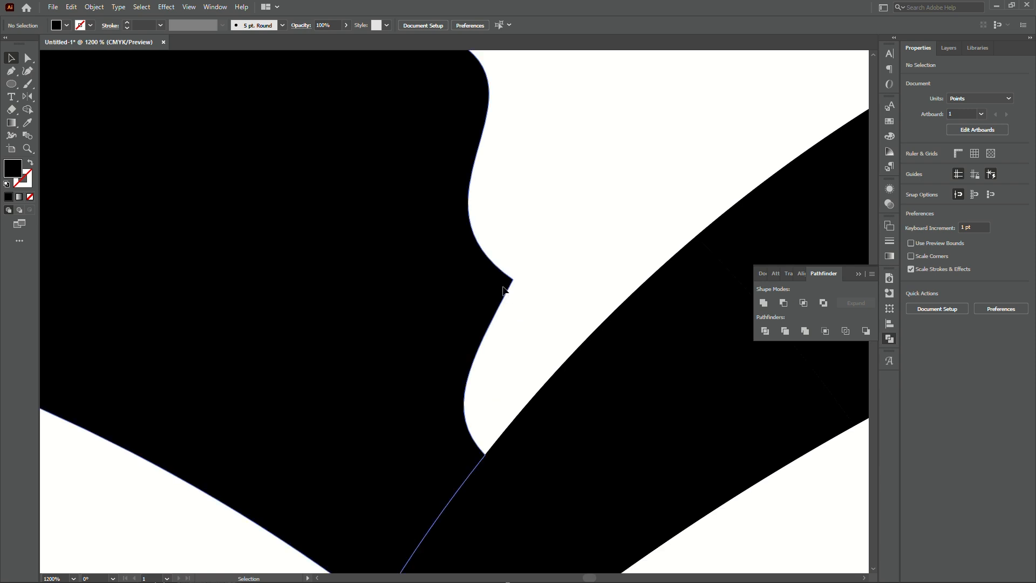
# Isolate the left wing again, shift the notch point and rebalance its handles.
pyautogui.doubleClick(504, 291)
pyautogui.press('a')
pyautogui.click(513, 279)
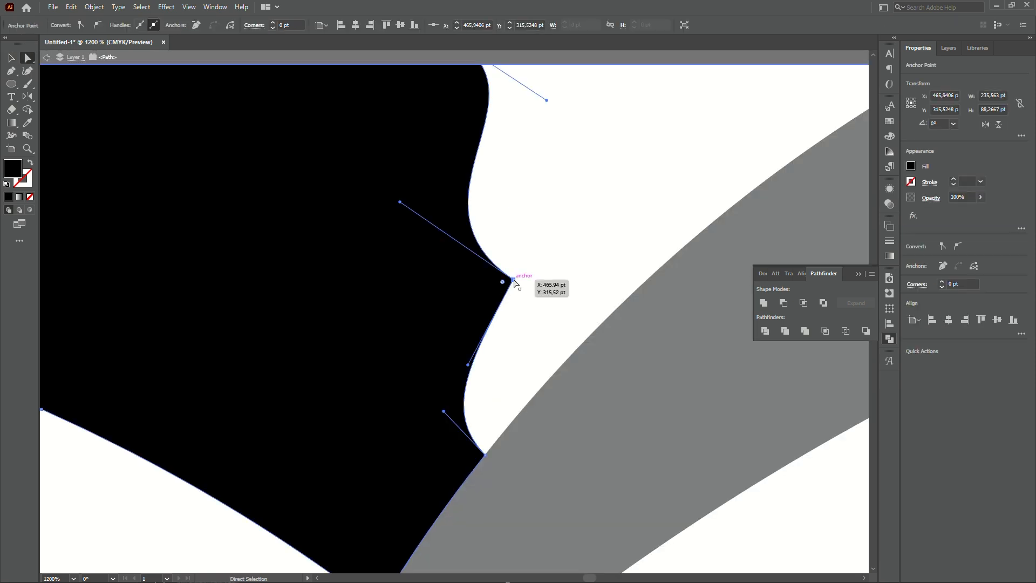
pyautogui.click(514, 280)
pyautogui.moveTo(514, 281); pyautogui.dragTo(474, 268)
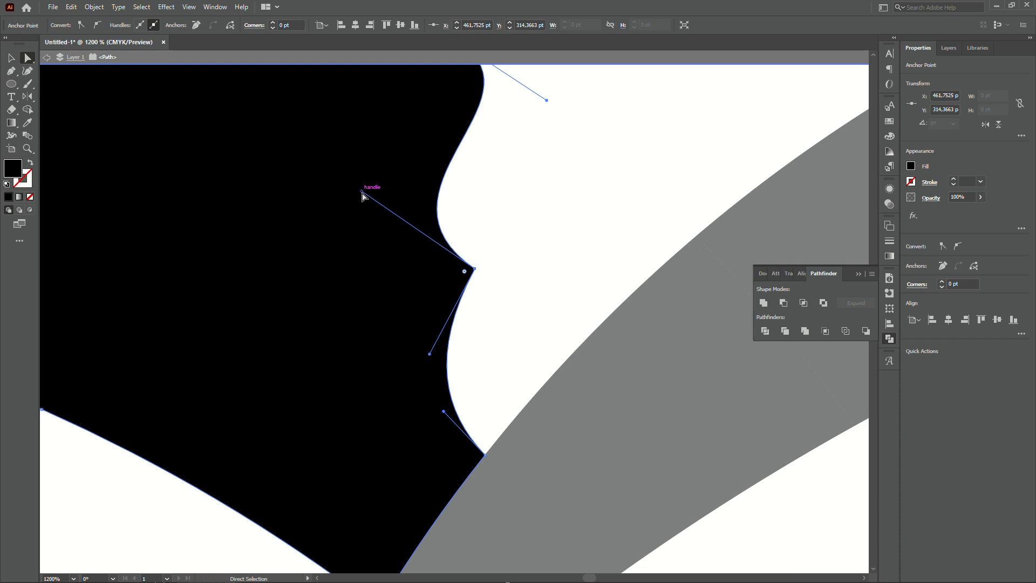
pyautogui.moveTo(361, 192); pyautogui.dragTo(414, 162)
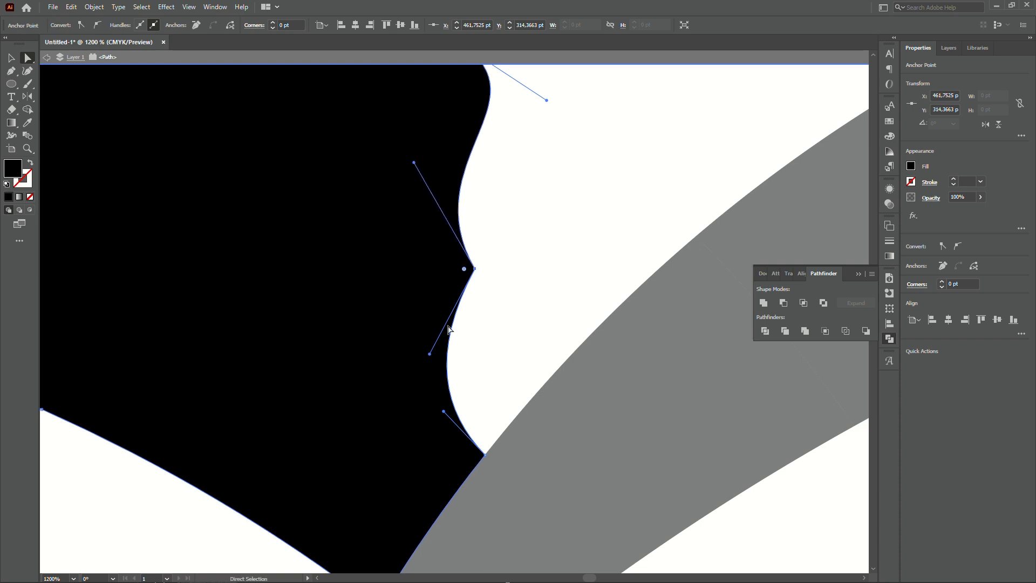
pyautogui.moveTo(433, 353); pyautogui.dragTo(439, 353)
# Replace the junction anchor below the notch with a new anchor and pull its handle to smooth the curve.
pyautogui.scroll(-2, 527, 302)
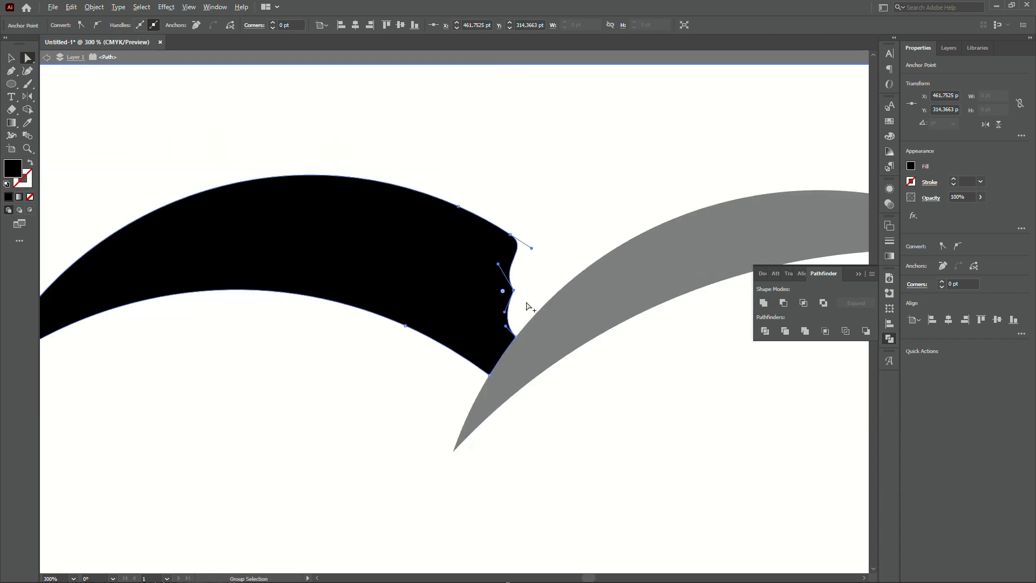
pyautogui.scroll(-1, 528, 328)
pyautogui.scroll(2, 534, 269)
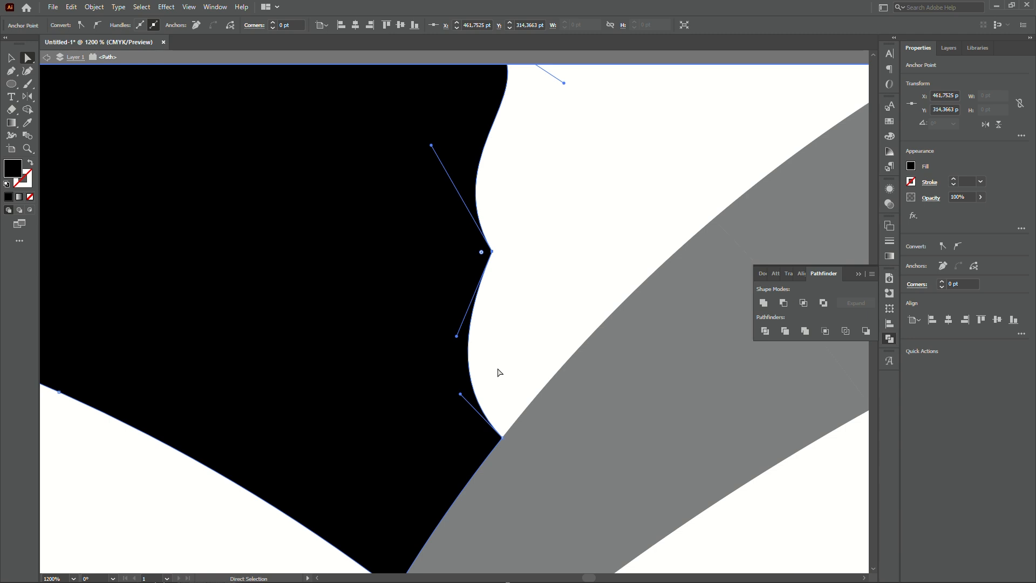
pyautogui.scroll(-1, 495, 377)
pyautogui.moveTo(528, 369); pyautogui.dragTo(530, 372)
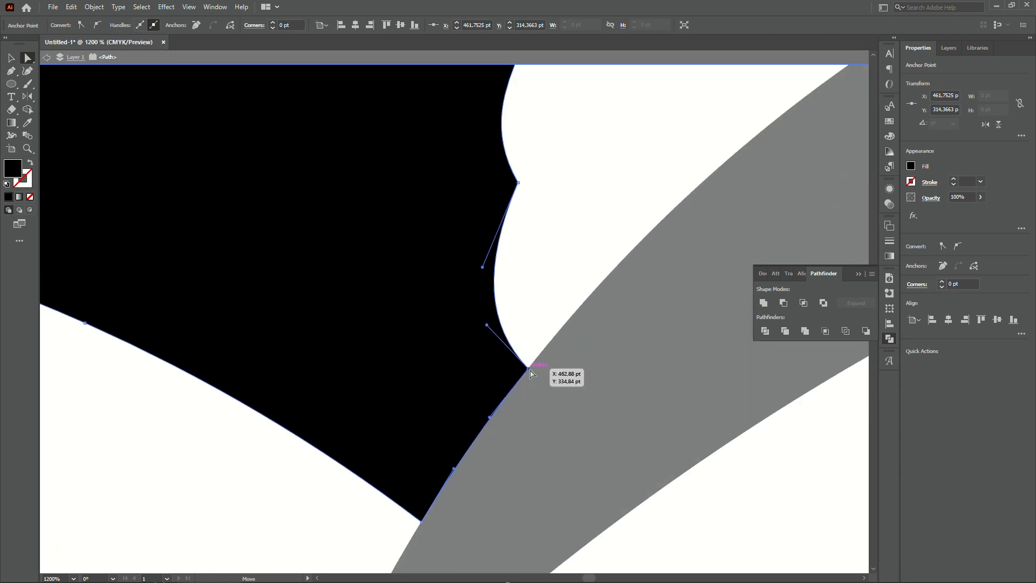
pyautogui.press('p')
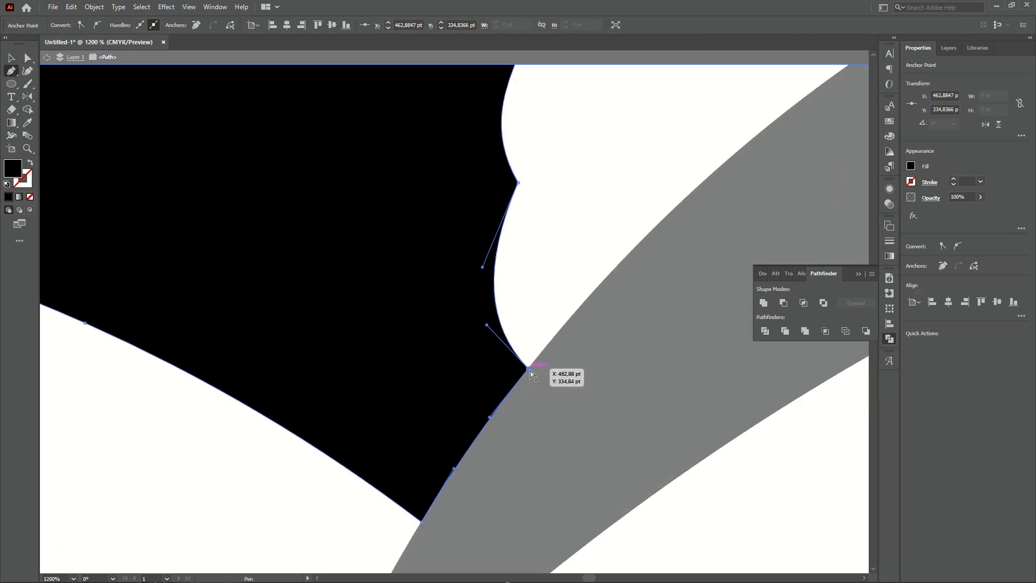
pyautogui.click(477, 437)
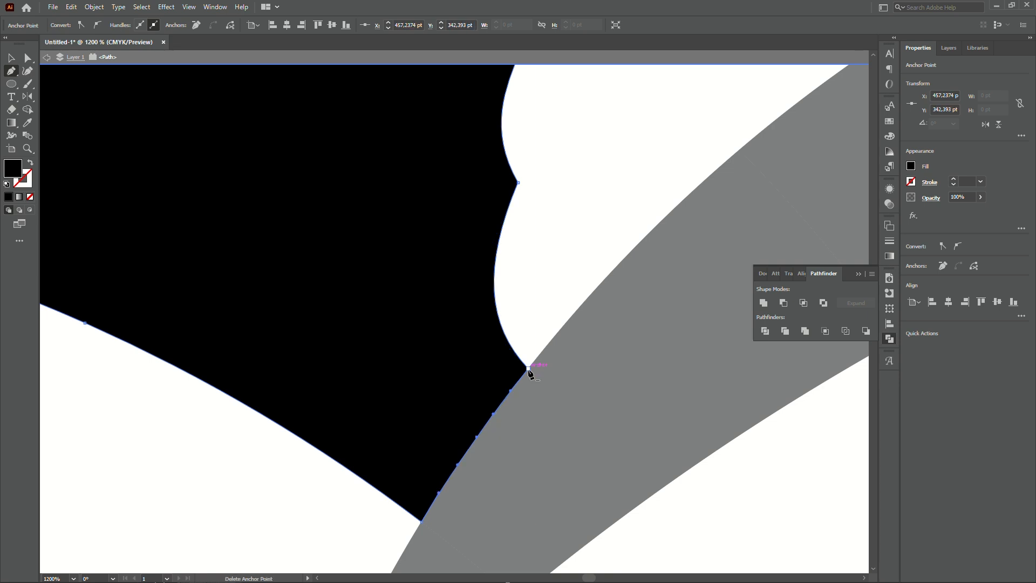
pyautogui.click(528, 369)
pyautogui.moveTo(493, 415); pyautogui.dragTo(417, 352)
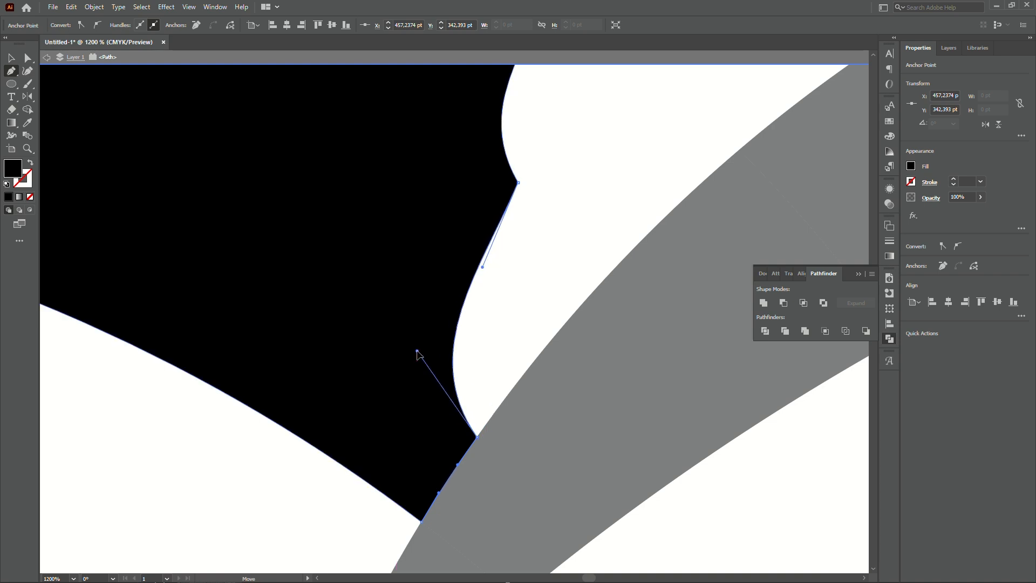
# Nudge the notch's point slightly downward.
pyautogui.press('v')
pyautogui.click(522, 270)
pyautogui.scroll(-5, 530, 305)
pyautogui.scroll(4, 544, 306)
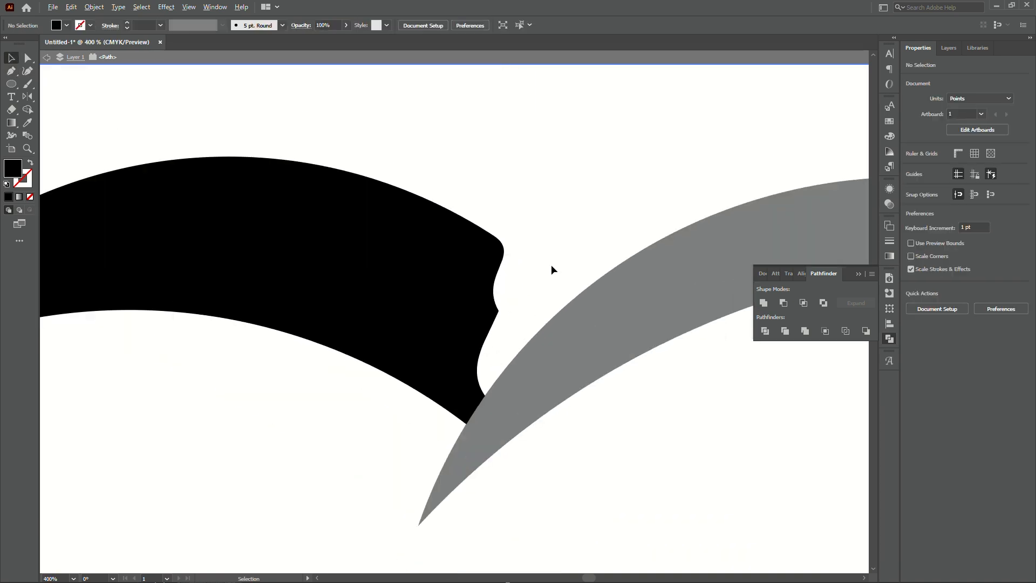
pyautogui.moveTo(546, 264); pyautogui.dragTo(565, 224)
pyautogui.press('a')
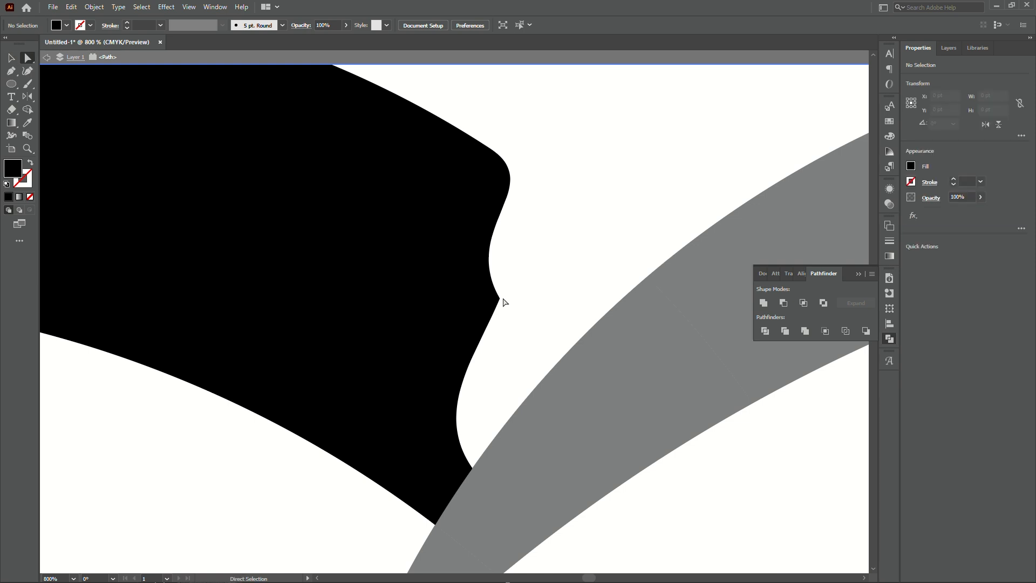
pyautogui.moveTo(499, 298); pyautogui.dragTo(495, 310)
pyautogui.click(545, 250)
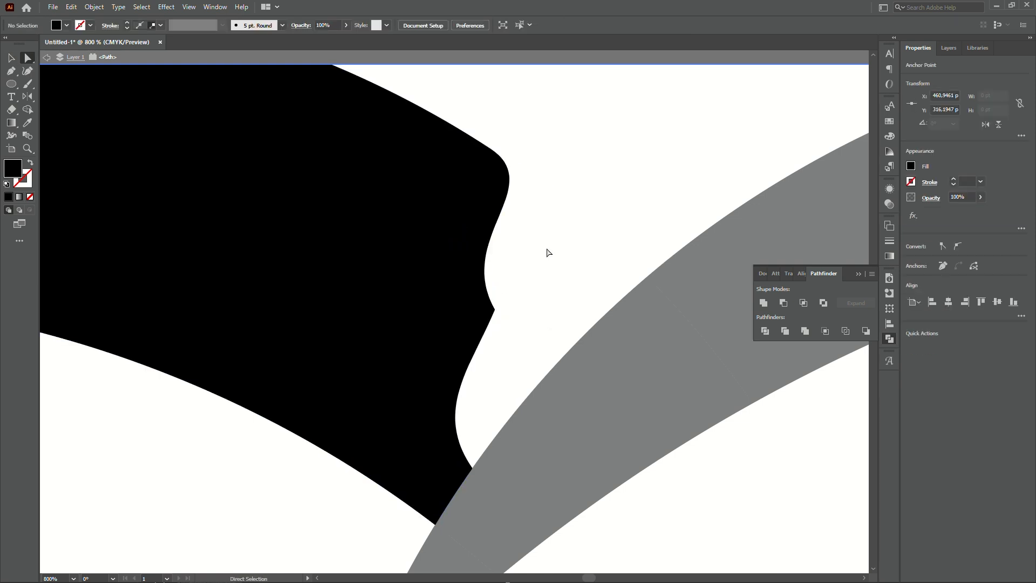
# Zoom out and pan to review the reshaped left wing.
pyautogui.scroll(-3, 545, 219)
pyautogui.scroll(2, 540, 226)
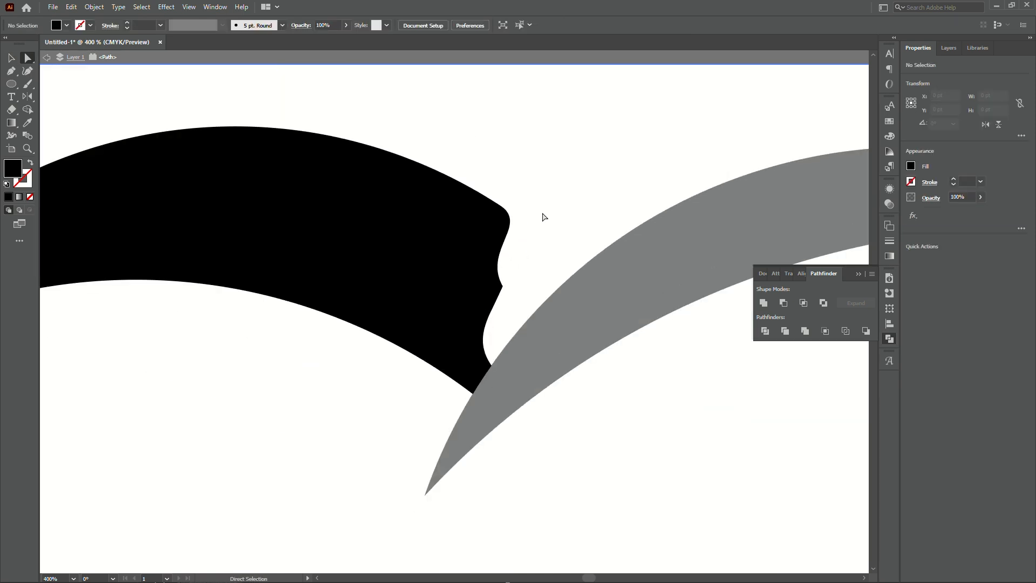
pyautogui.scroll(-2, 544, 213)
pyautogui.scroll(2, 541, 215)
pyautogui.moveTo(538, 214); pyautogui.dragTo(554, 244)
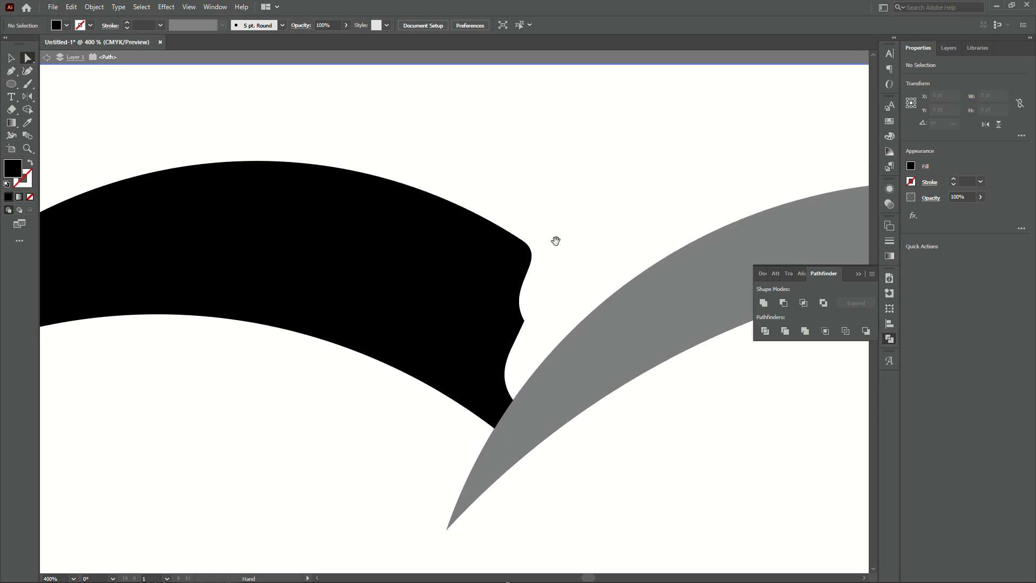
pyautogui.press('v')
pyautogui.scroll(-2, 556, 252)
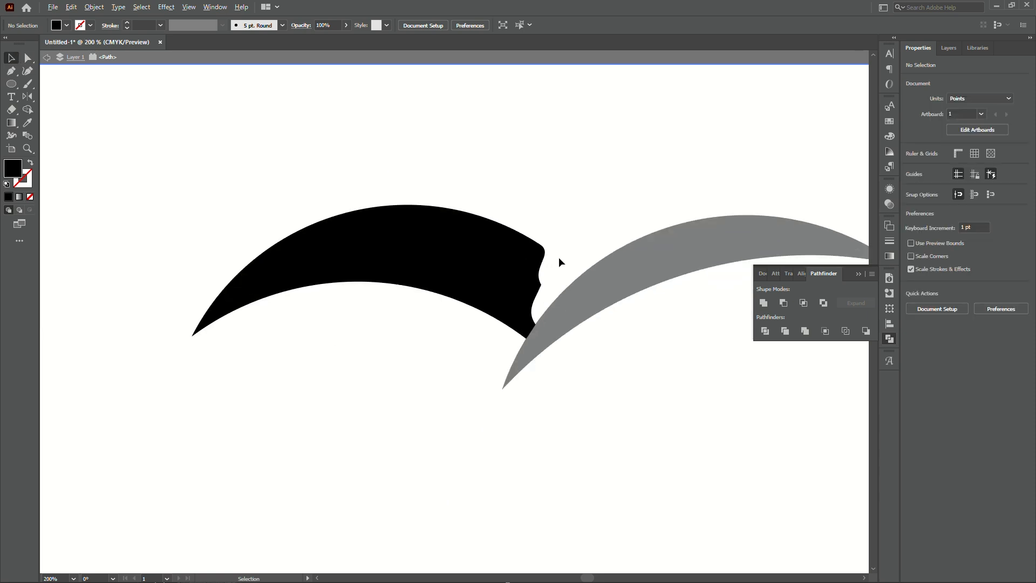
# Zoom in on the left wing's notch and pull the notch anchor's lower handle up toward the point to sharpen it.
pyautogui.scroll(1, 558, 258)
pyautogui.moveTo(558, 257); pyautogui.dragTo(516, 291)
pyautogui.scroll(3, 490, 344)
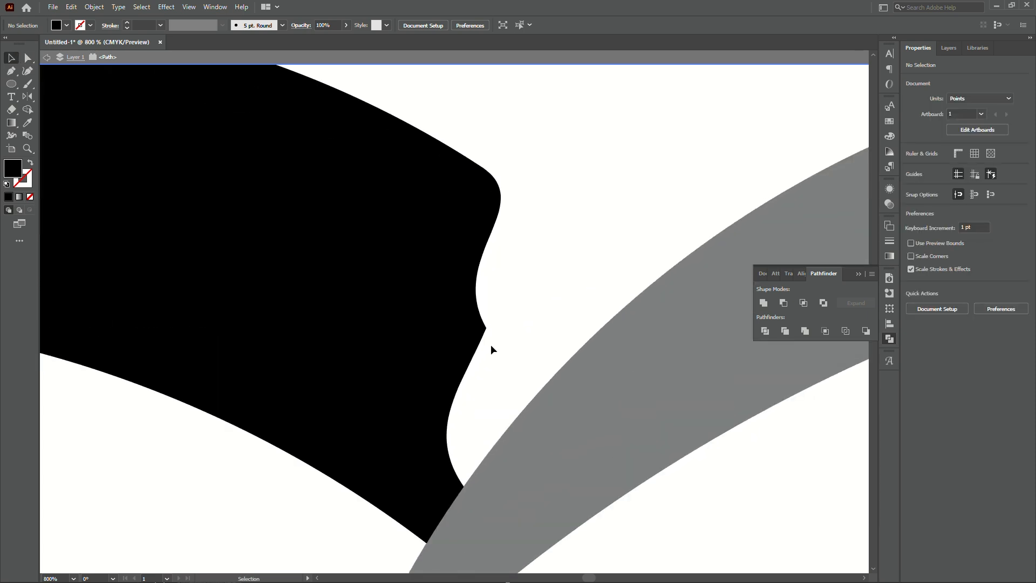
pyautogui.press('a')
pyautogui.click(479, 346)
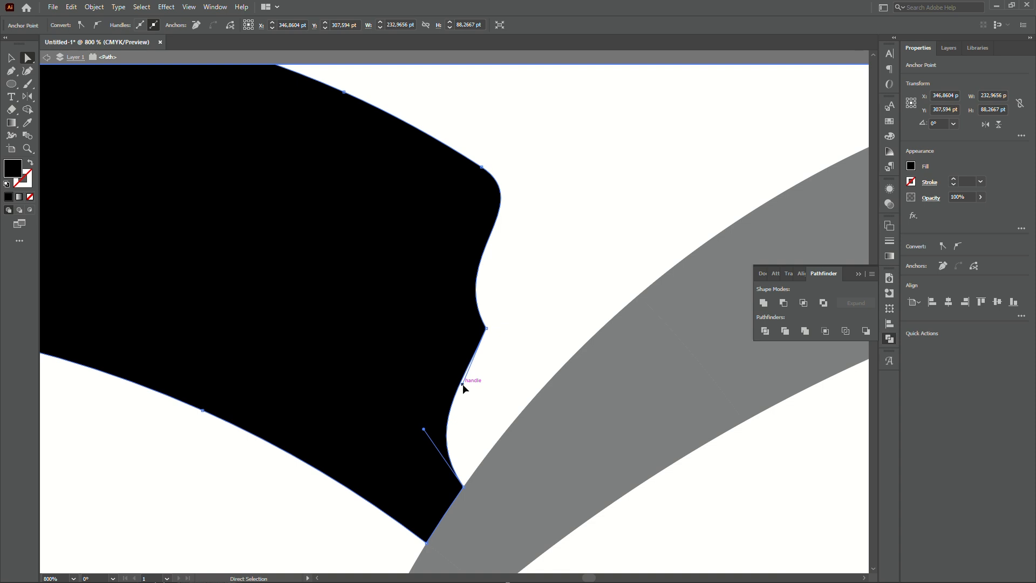
pyautogui.moveTo(463, 384); pyautogui.dragTo(487, 341)
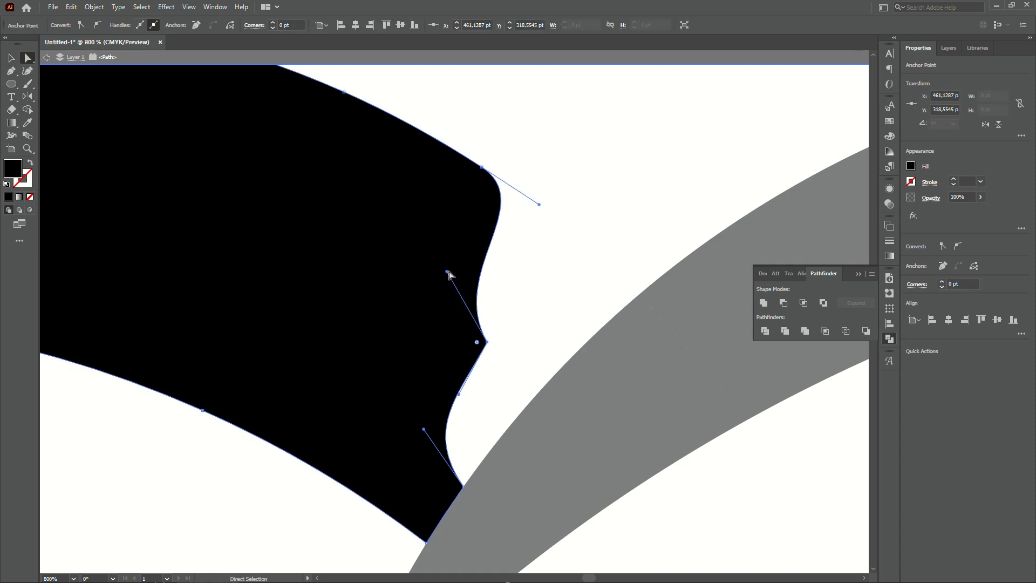
# Lengthen the notch anchor's upper handle and pull the lower junction handle down to smooth the notch curve.
pyautogui.moveTo(447, 272); pyautogui.dragTo(456, 258)
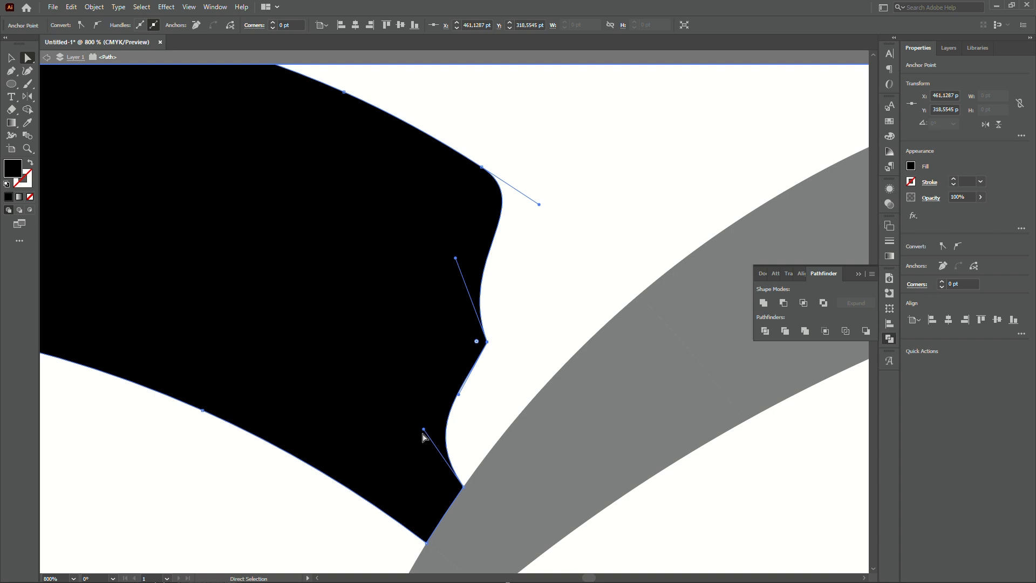
pyautogui.moveTo(423, 430); pyautogui.dragTo(430, 453)
pyautogui.click(487, 342)
pyautogui.click(560, 314)
# Exit isolation mode and zoom and pan around to review the whole bird shape.
pyautogui.scroll(-4, 539, 305)
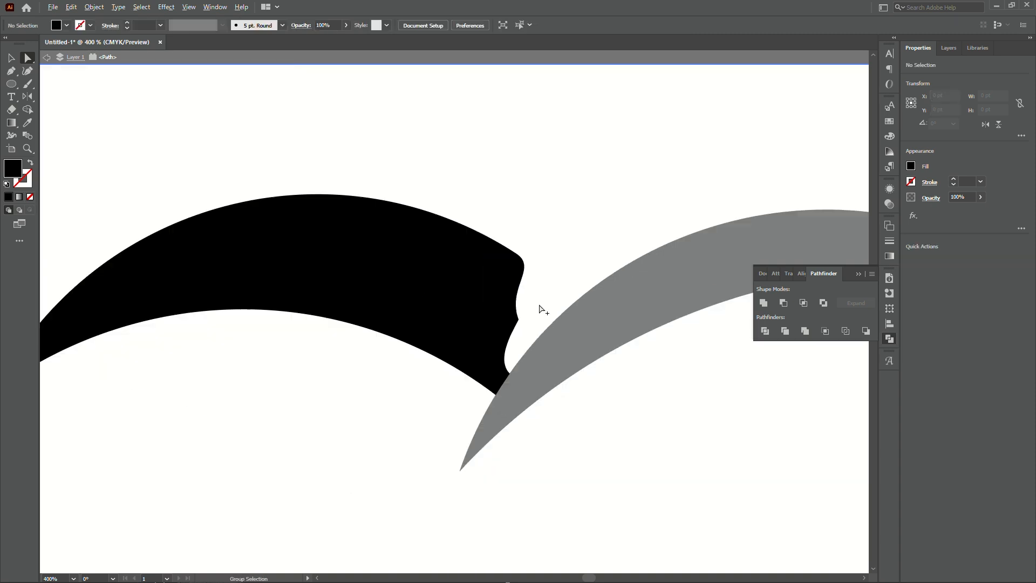
pyautogui.doubleClick(563, 222)
pyautogui.scroll(-6, 563, 222)
pyautogui.scroll(4, 566, 218)
pyautogui.press('v')
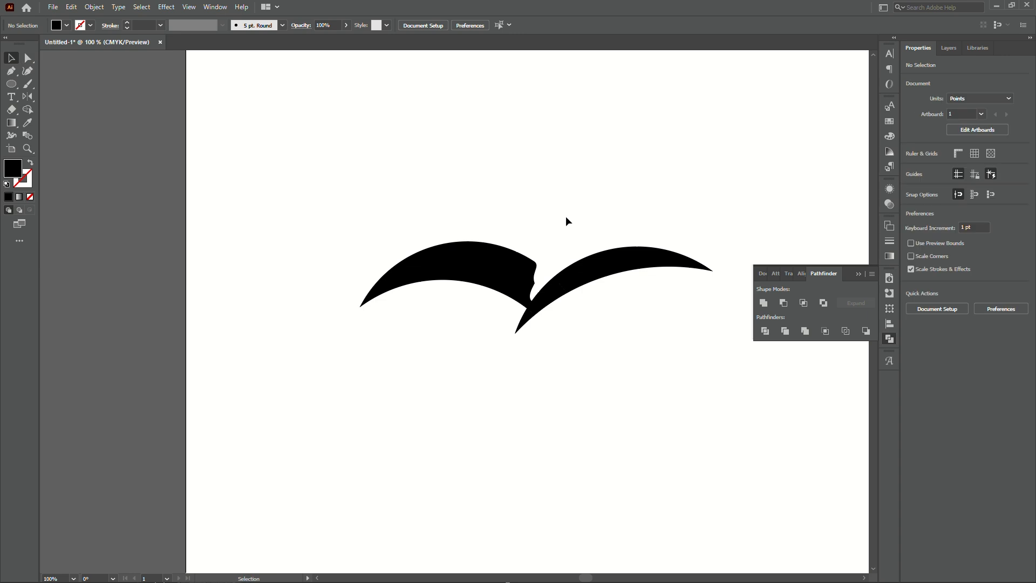
pyautogui.scroll(-1, 566, 221)
pyautogui.scroll(2, 571, 219)
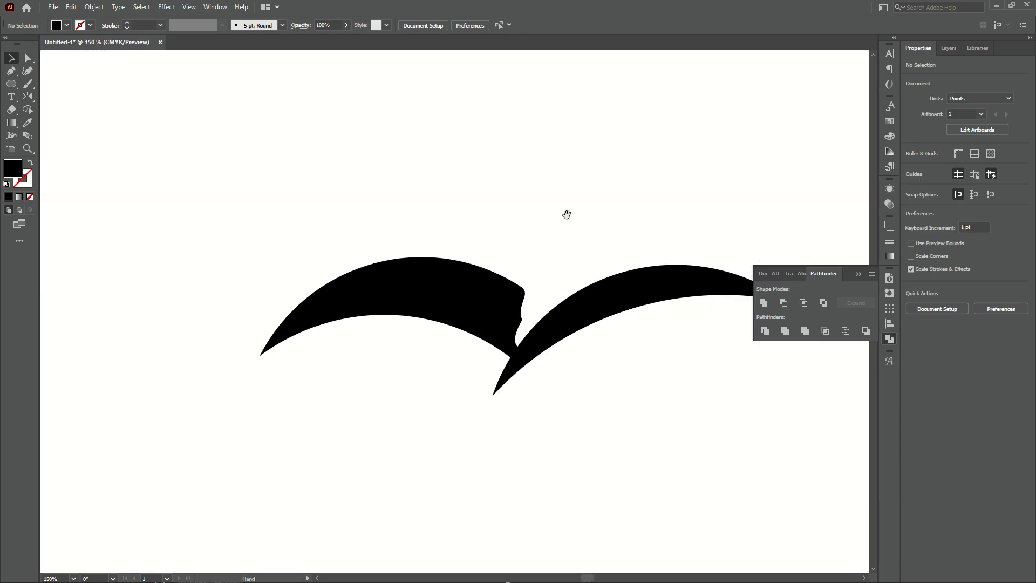
pyautogui.moveTo(566, 214); pyautogui.dragTo(518, 184)
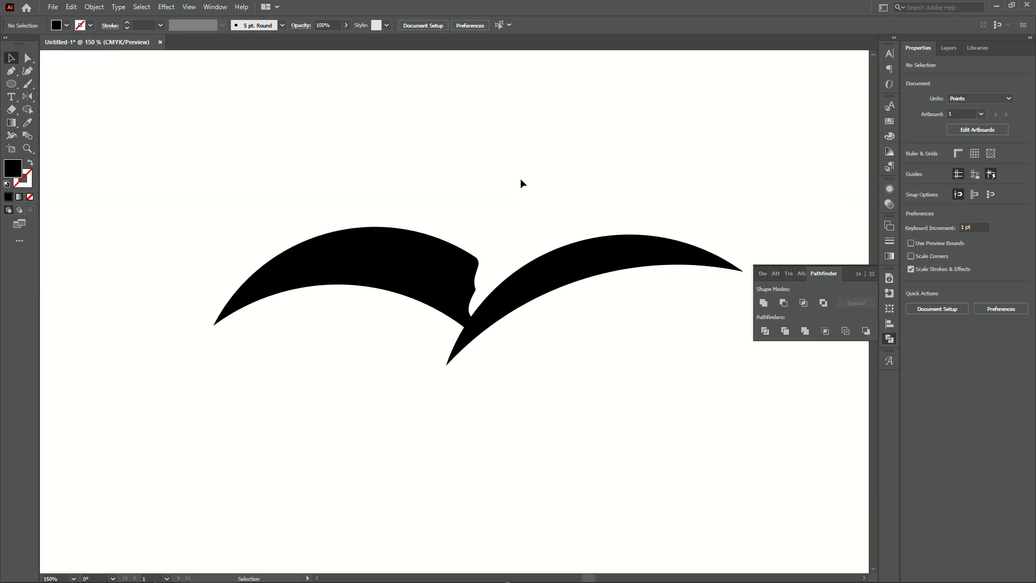
pyautogui.scroll(4, 469, 315)
pyautogui.scroll(-2, 472, 318)
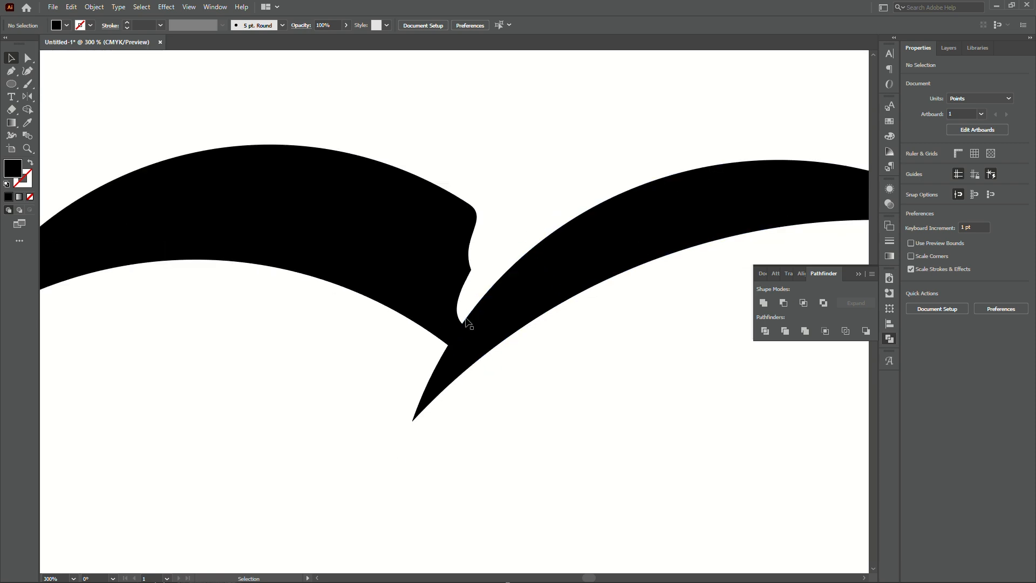
pyautogui.scroll(-2, 501, 259)
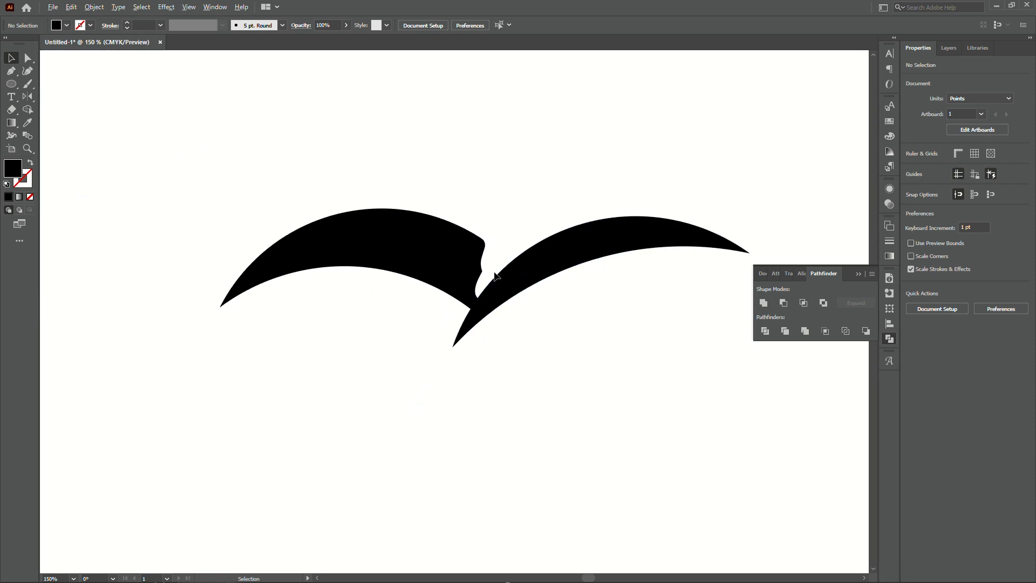
pyautogui.scroll(-2, 526, 199)
pyautogui.scroll(2, 526, 199)
pyautogui.moveTo(520, 196); pyautogui.dragTo(511, 209)
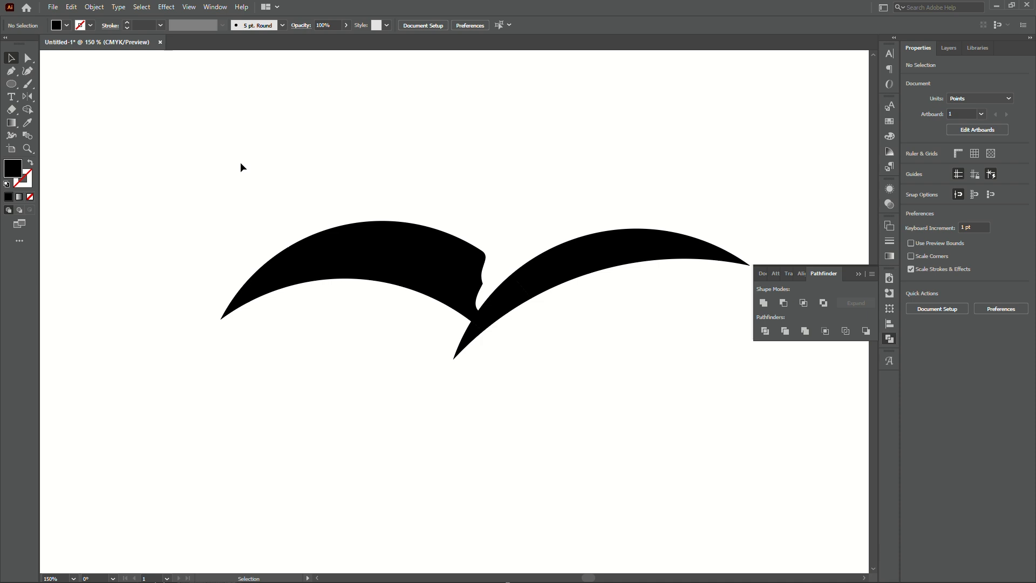
# Fit the artboard in view, select both wings and move them slightly downward.
pyautogui.click(11, 72)
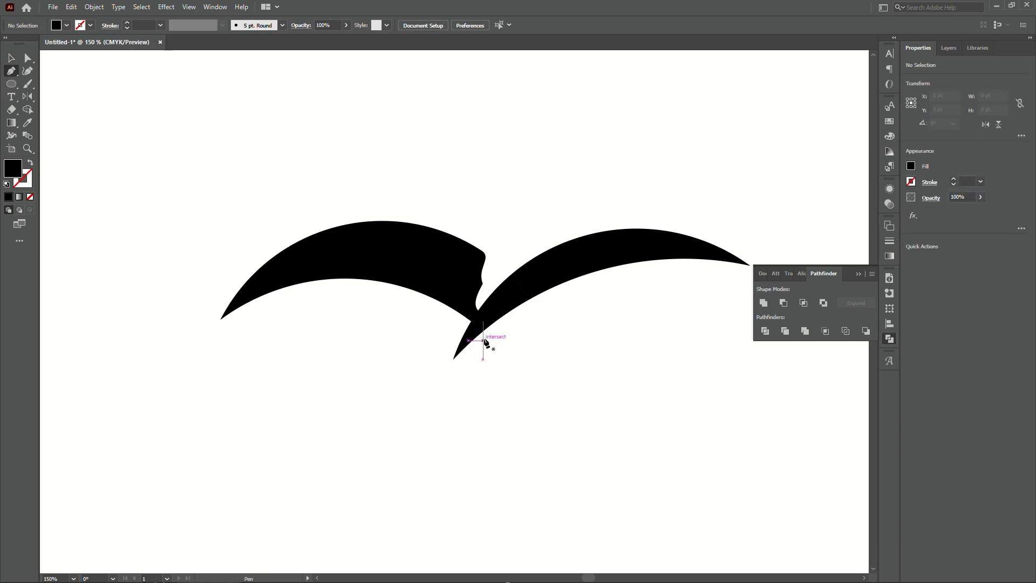
pyautogui.press('v')
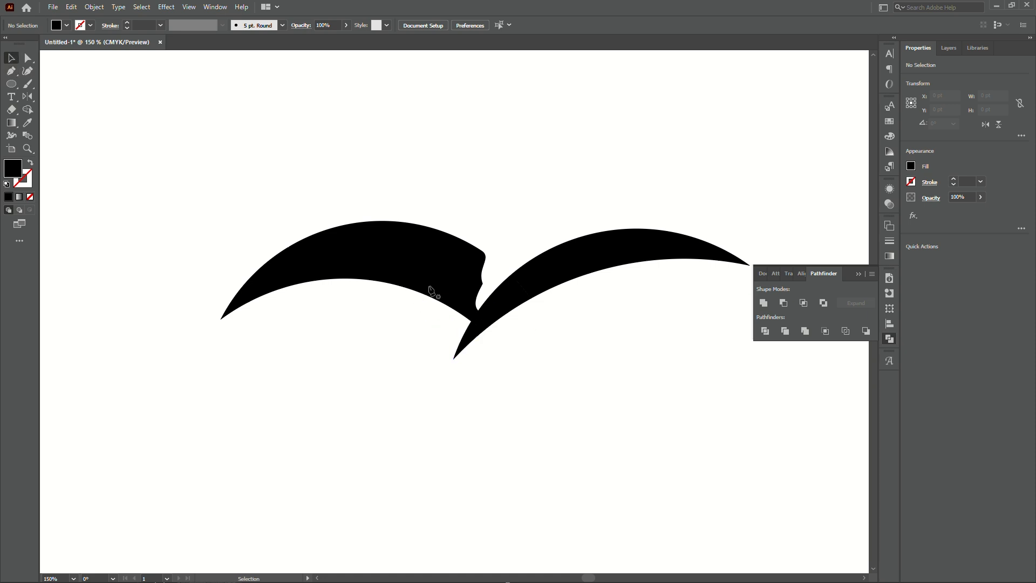
pyautogui.hotkey('ctrl', '0')
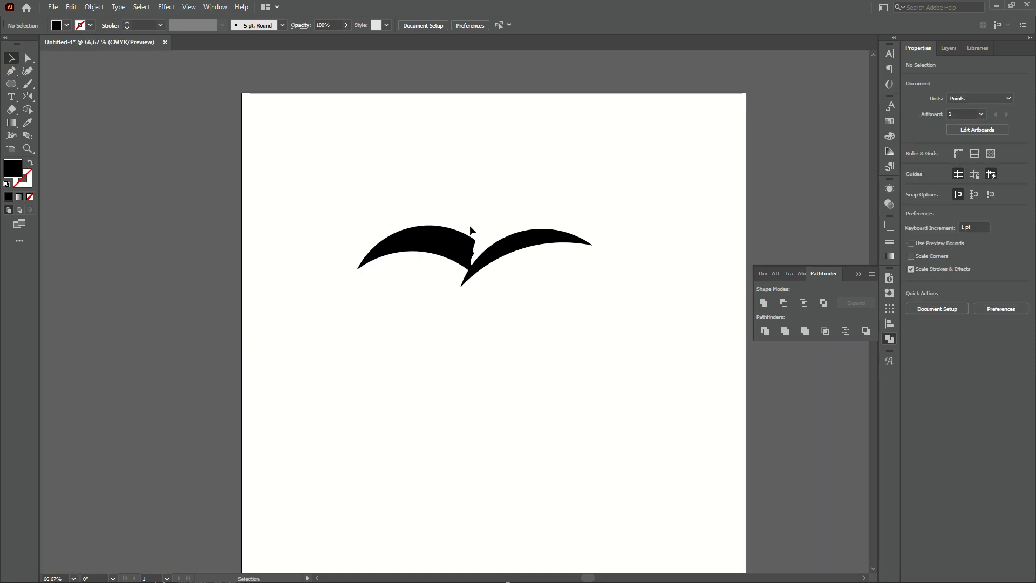
pyautogui.moveTo(397, 191); pyautogui.dragTo(516, 313)
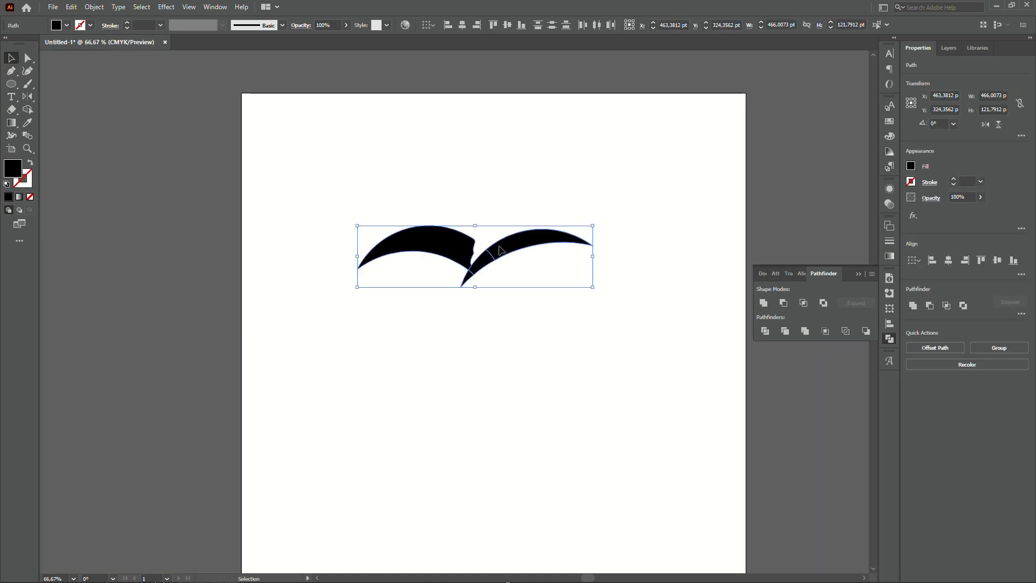
pyautogui.moveTo(498, 252); pyautogui.dragTo(510, 274)
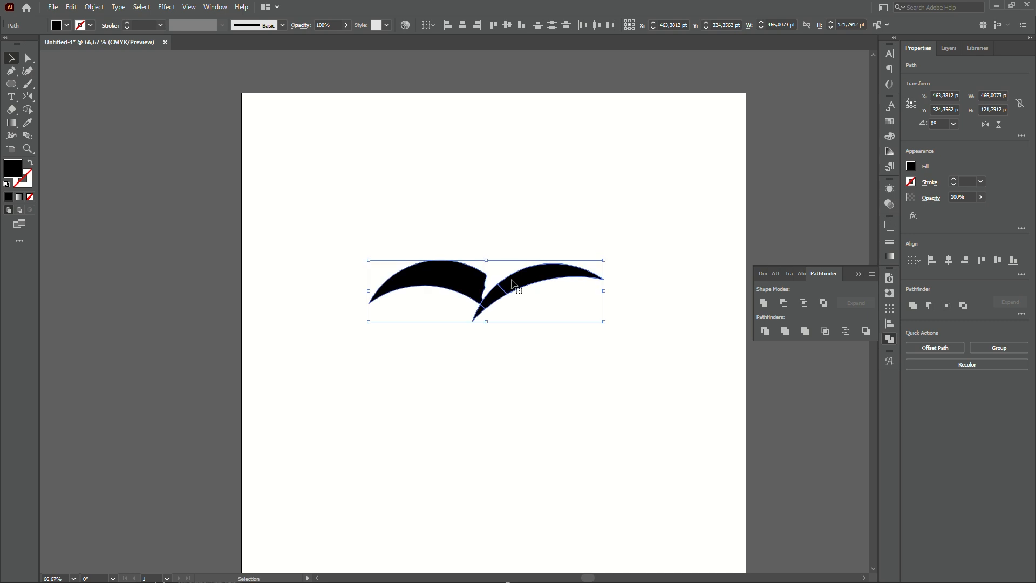
pyautogui.click(264, 171)
# Add a point text reading Eagle Group below the bird.
pyautogui.click(11, 97)
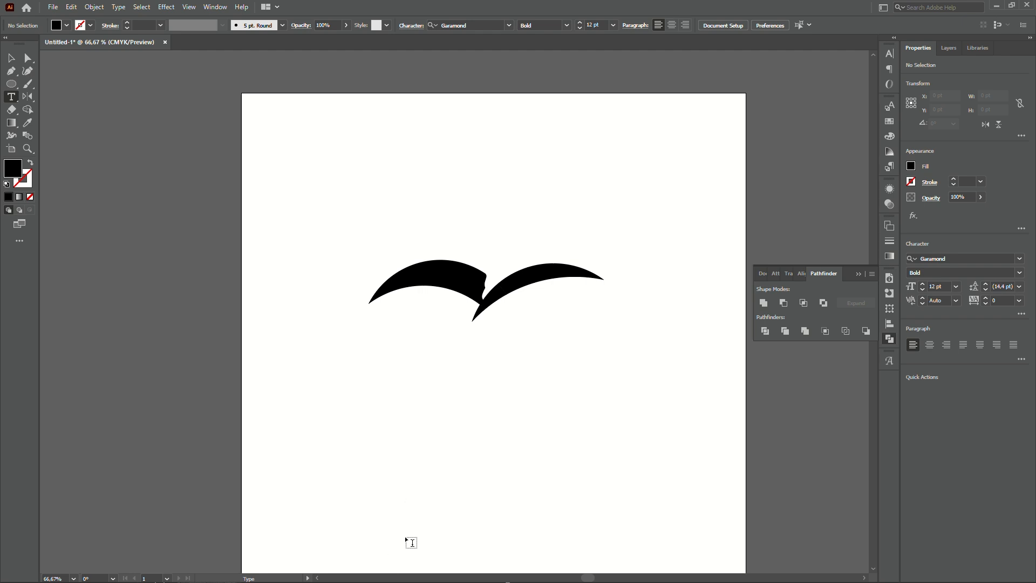
pyautogui.click(388, 343)
pyautogui.scroll(3, 404, 345)
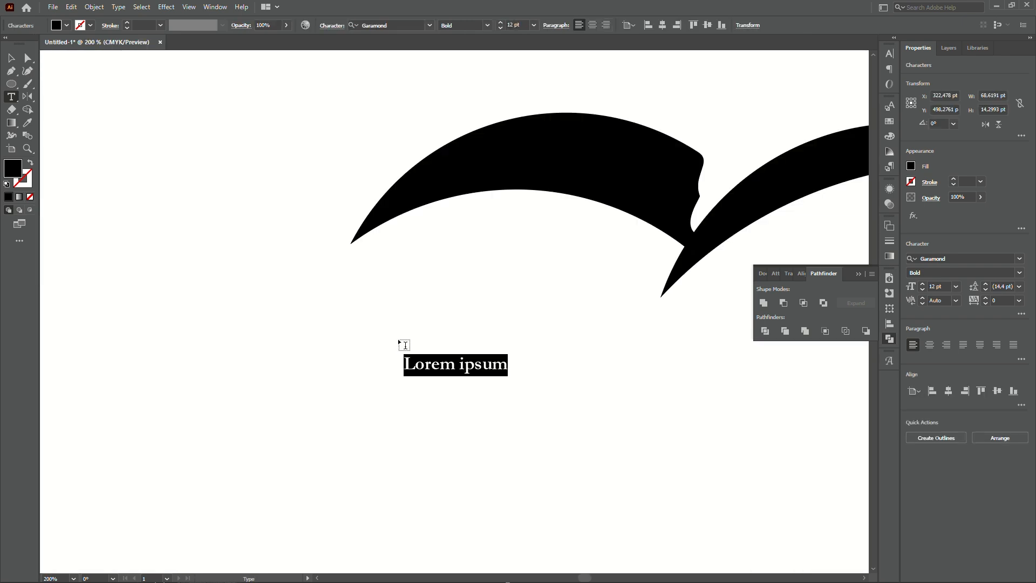
pyautogui.press('BackSpace')
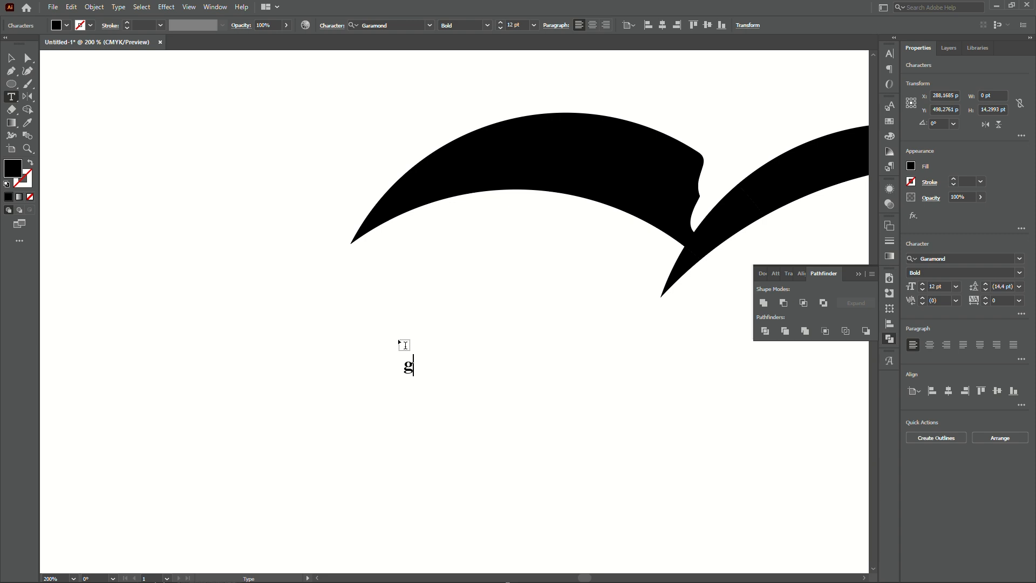
pyautogui.write('Go')
pyautogui.press('BackSpace')
pyautogui.press('BackSpace')
pyautogui.write('Eagle Groub')
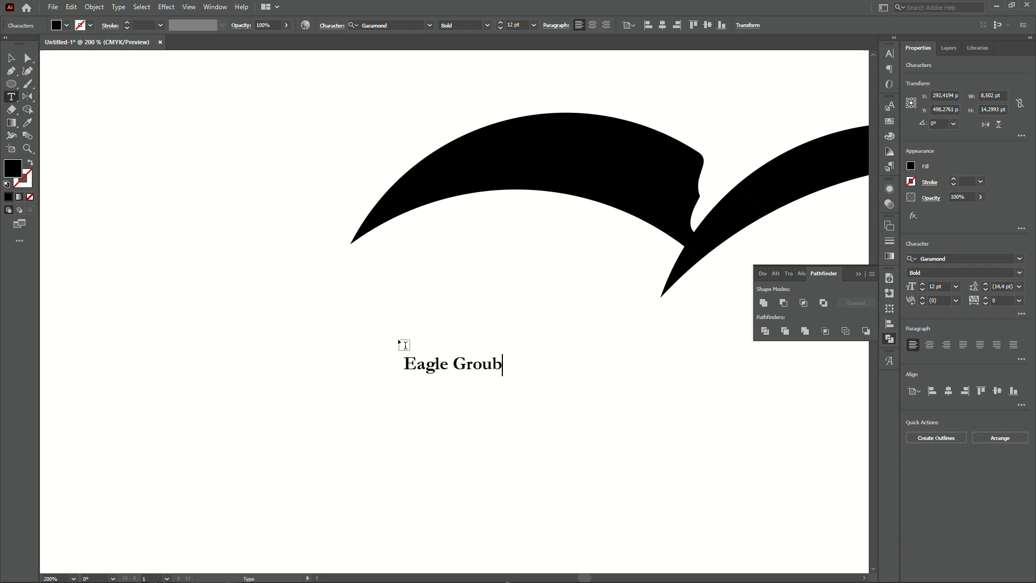
pyautogui.press('BackSpace')
pyautogui.write('p')
pyautogui.click(11, 58)
# Scale the Eagle Group text up considerably and reposition it under the wings.
pyautogui.scroll(-2, 234, 274)
pyautogui.scroll(2, 369, 299)
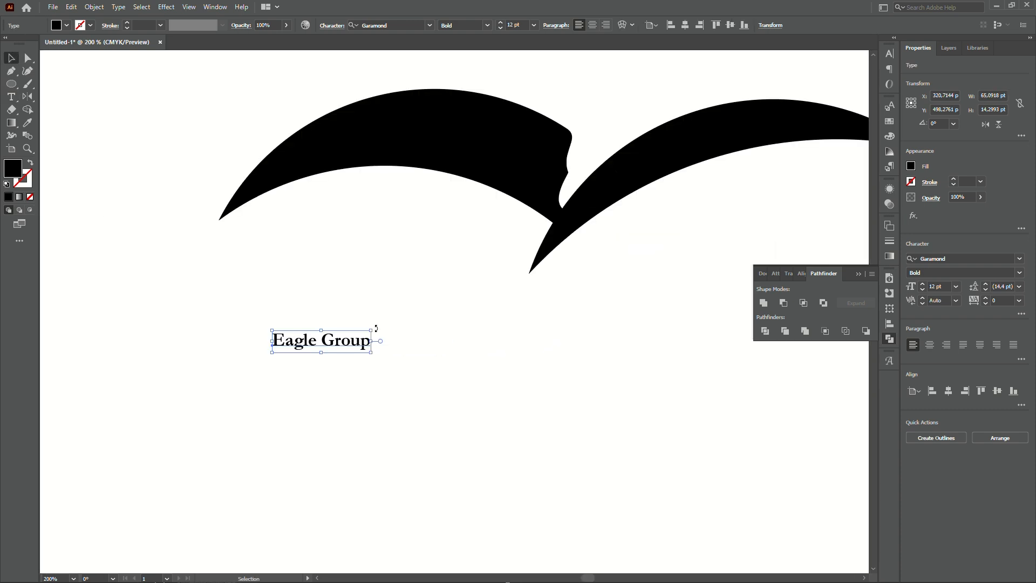
pyautogui.moveTo(376, 328); pyautogui.dragTo(720, 174)
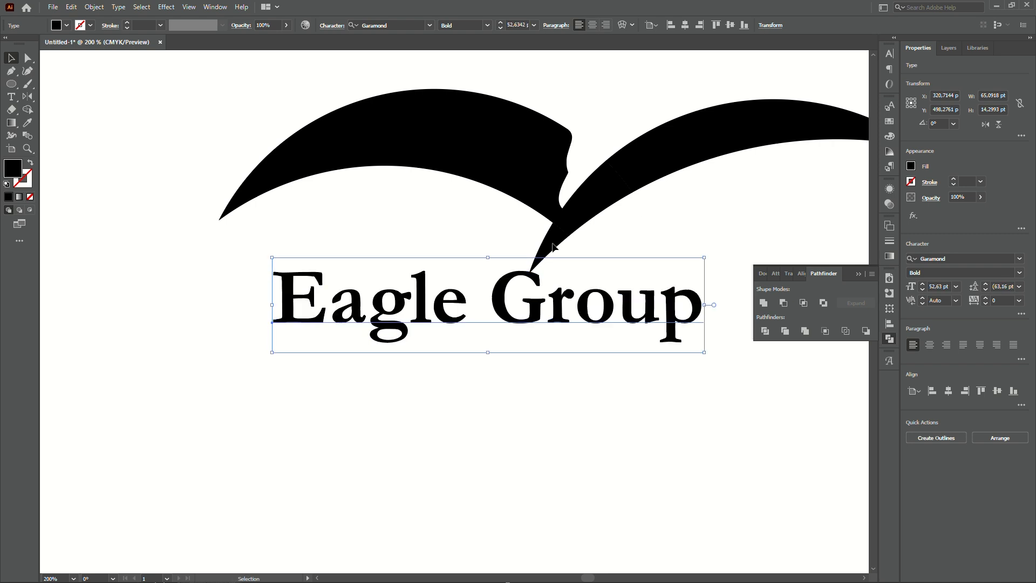
pyautogui.scroll(-3, 389, 293)
pyautogui.scroll(2, 556, 294)
pyautogui.moveTo(345, 312); pyautogui.dragTo(380, 325)
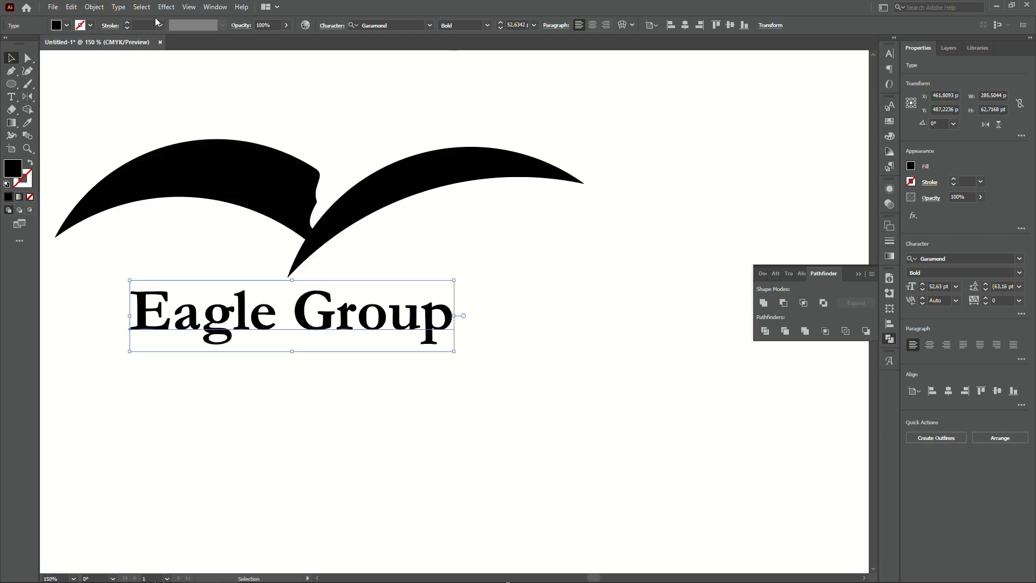
# Change the text's case to UPPERCASE.
pyautogui.click(118, 6)
pyautogui.moveTo(203, 176)
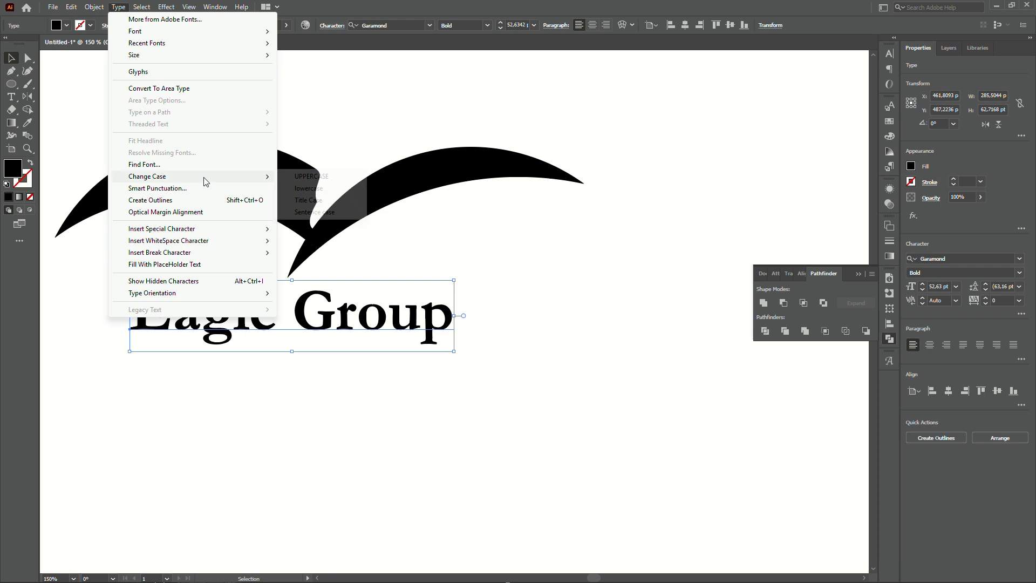
pyautogui.click(304, 176)
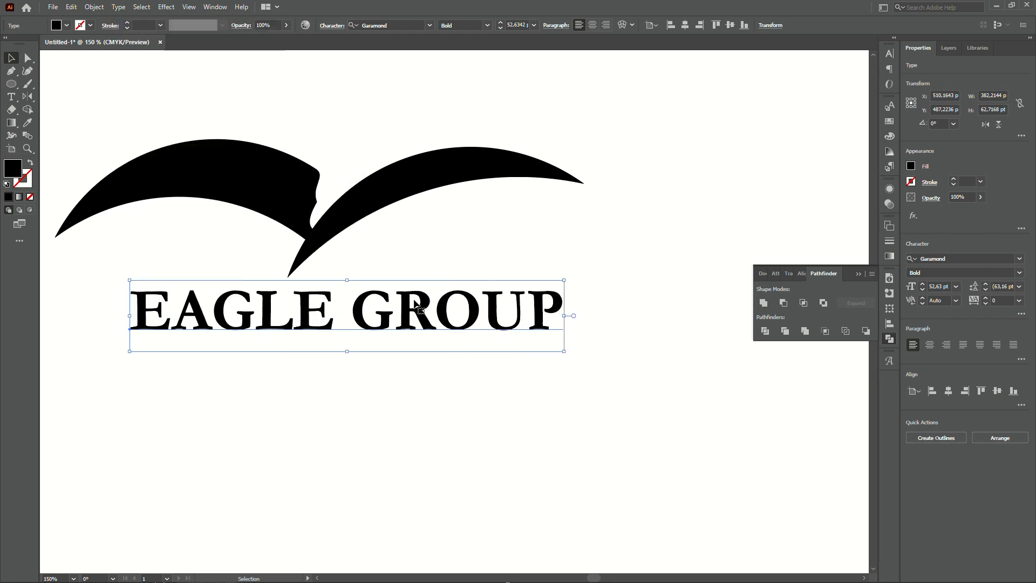
# Move the EAGLE GROUP text left and scale it up further beneath the bird.
pyautogui.moveTo(426, 297); pyautogui.dragTo(345, 308)
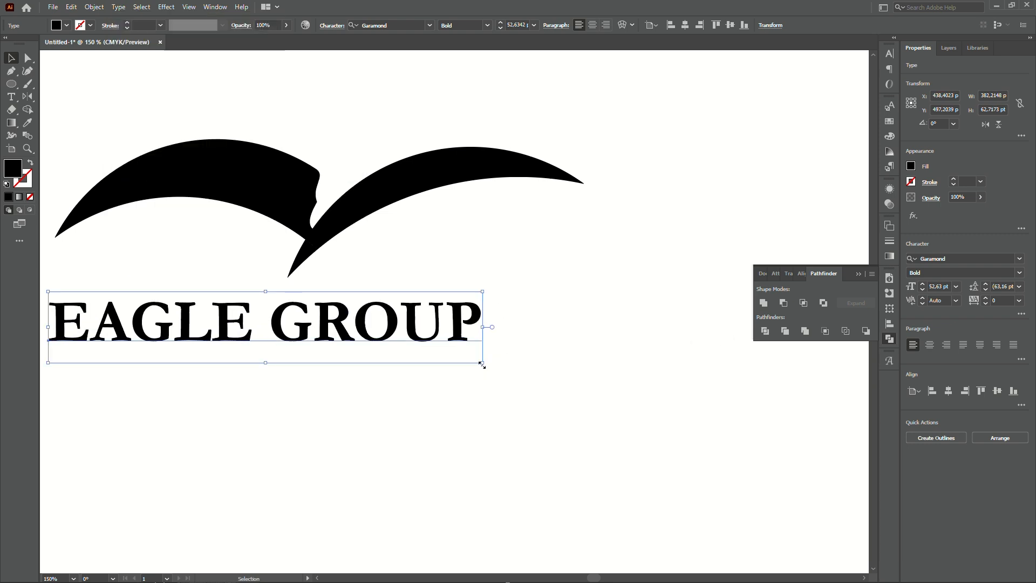
pyautogui.moveTo(482, 362); pyautogui.dragTo(610, 440)
pyautogui.click(566, 420)
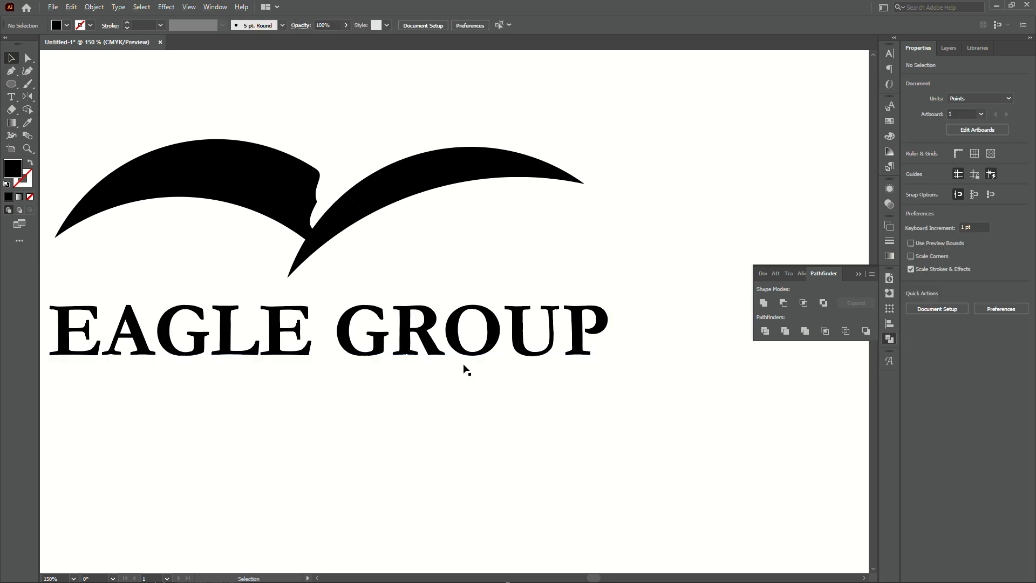
# Nudge the EAGLE GROUP text slightly so it sits under the wing tips.
pyautogui.scroll(-2, 463, 361)
pyautogui.scroll(2, 433, 317)
pyautogui.moveTo(432, 391); pyautogui.dragTo(396, 348)
pyautogui.scroll(-3, 392, 433)
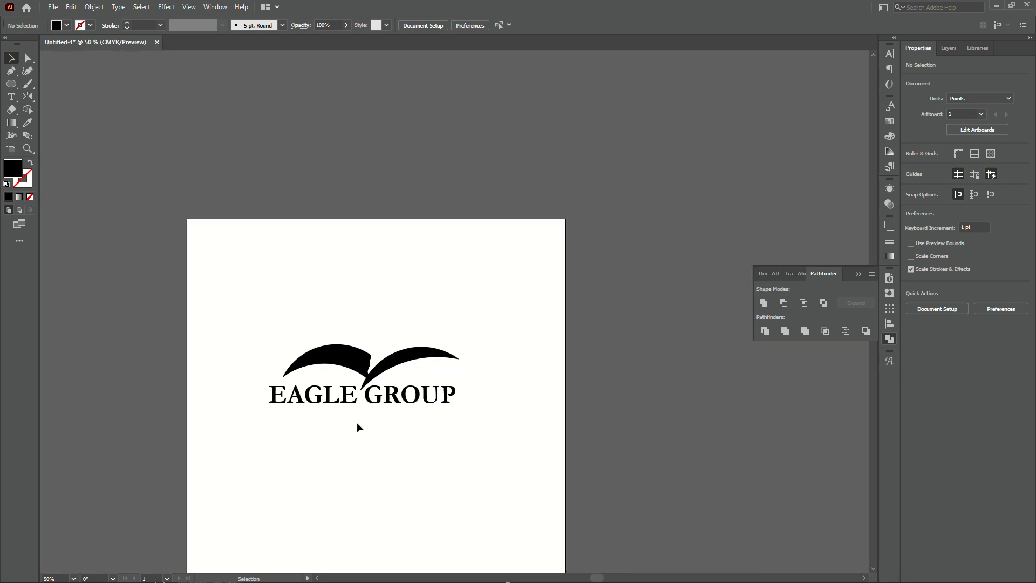
pyautogui.scroll(2, 357, 422)
pyautogui.scroll(1, 367, 366)
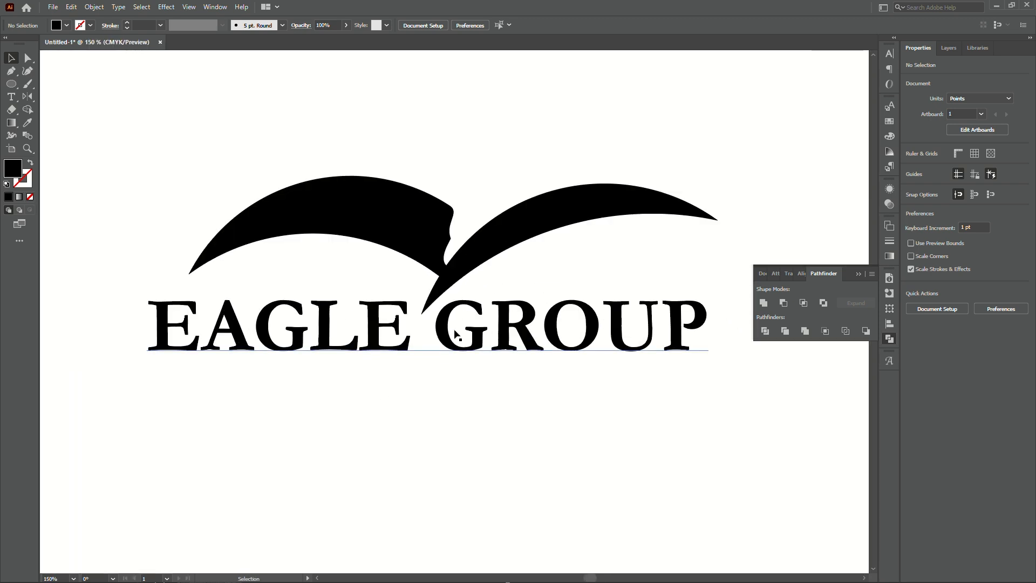
pyautogui.moveTo(482, 328); pyautogui.dragTo(486, 323)
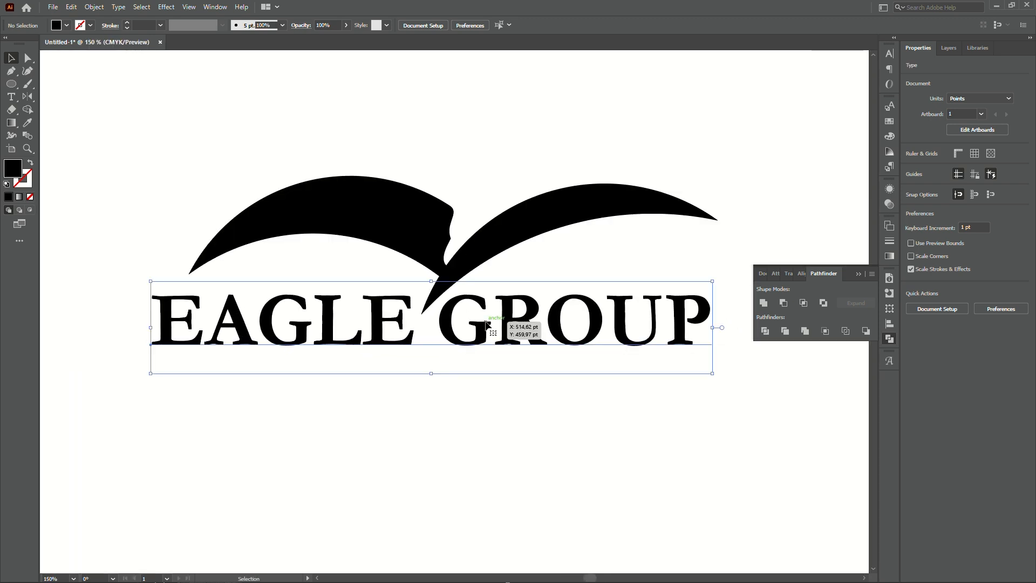
pyautogui.hotkey('ctrl', 'shift', 'a')
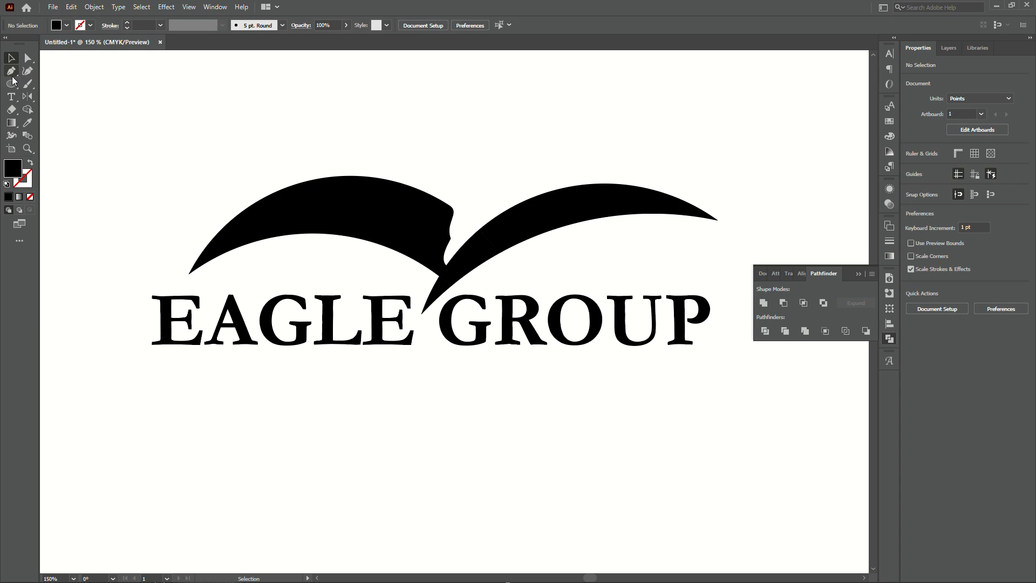
# Add a second text line reading CONSULTANT below EAGLE GROUP.
pyautogui.click(11, 96)
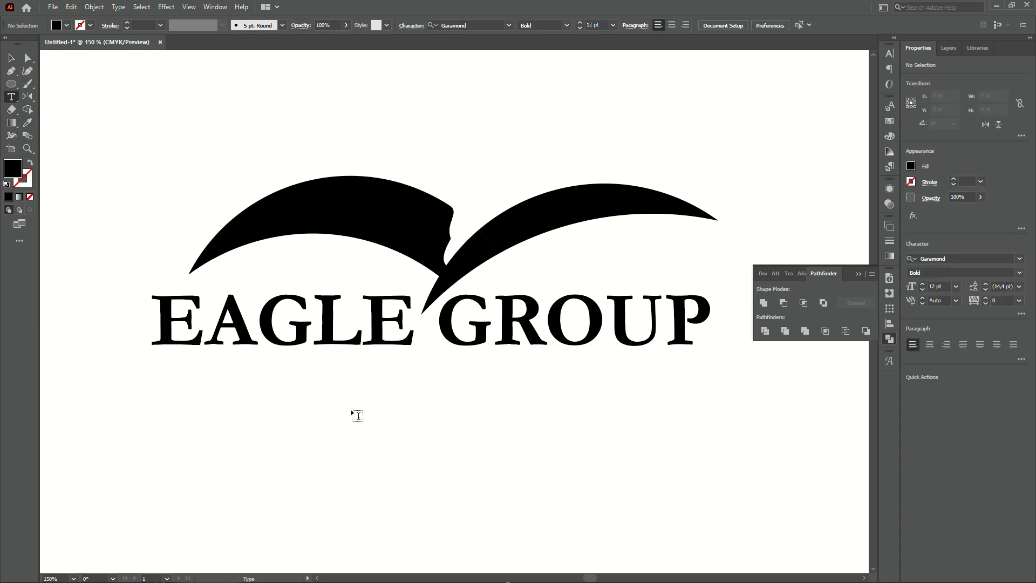
pyautogui.click(313, 378)
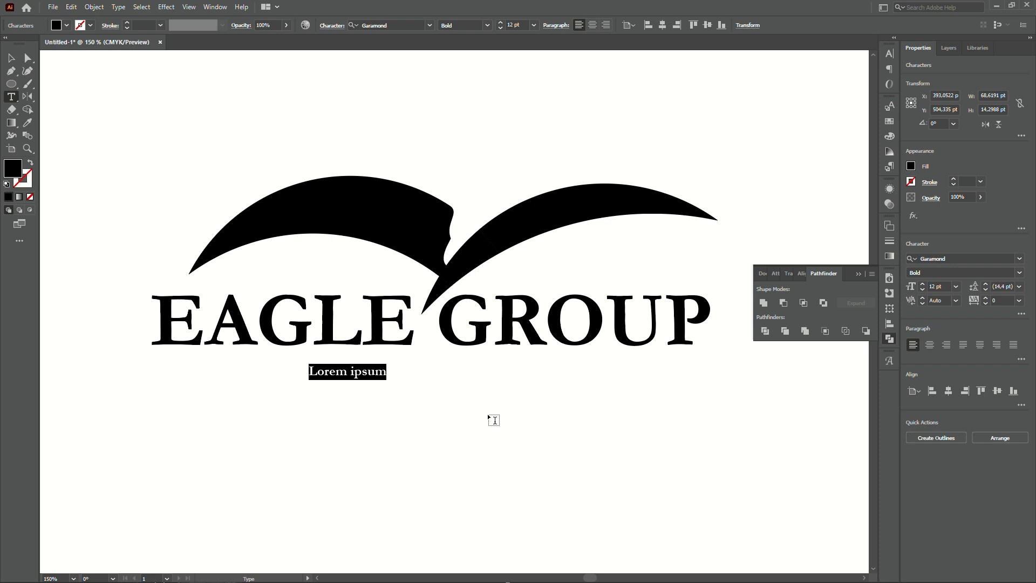
pyautogui.press('BackSpace')
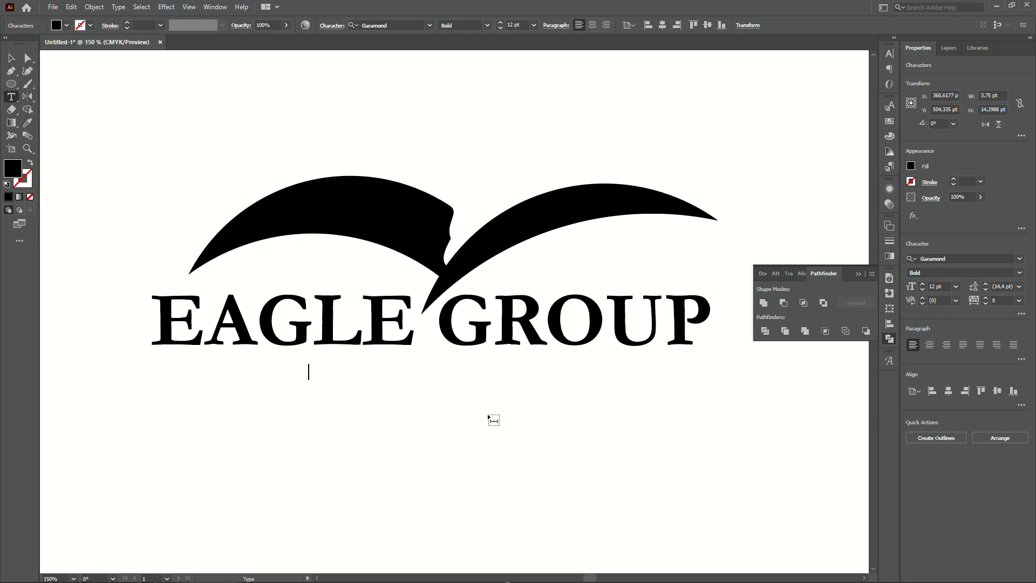
pyautogui.write('Tagline')
pyautogui.press('BackSpace')
pyautogui.press('BackSpace')
pyautogui.press('BackSpace')
pyautogui.press('BackSpace')
pyautogui.press('BackSpace')
pyautogui.press('BackSpace')
pyautogui.press('BackSpace')
pyautogui.write('c')
pyautogui.write('ONSUL')
pyautogui.write('TANT')
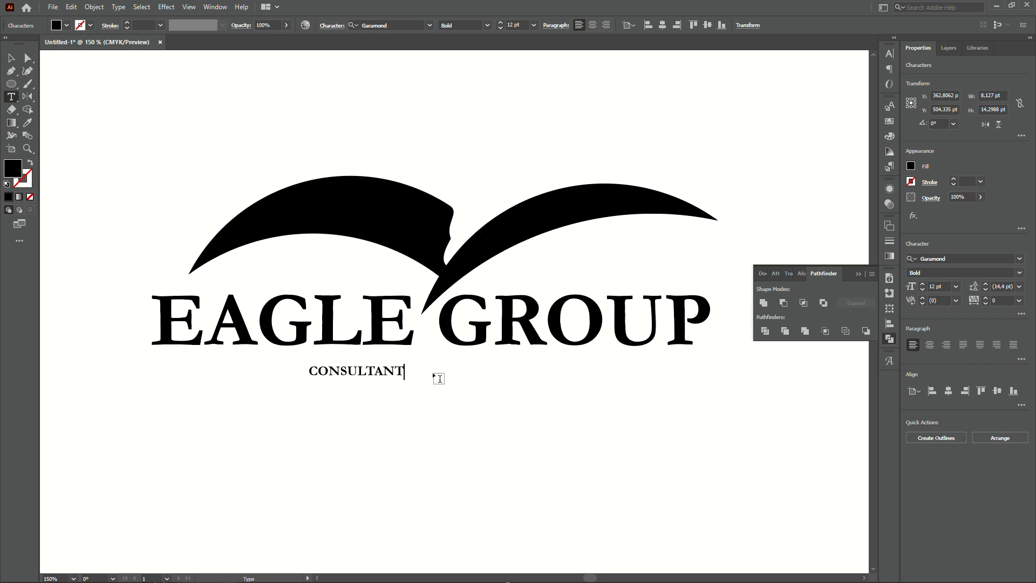
pyautogui.press('Escape')
# Enlarge the CONSULTANT text and shift it left under the title.
pyautogui.moveTo(406, 381); pyautogui.dragTo(636, 451)
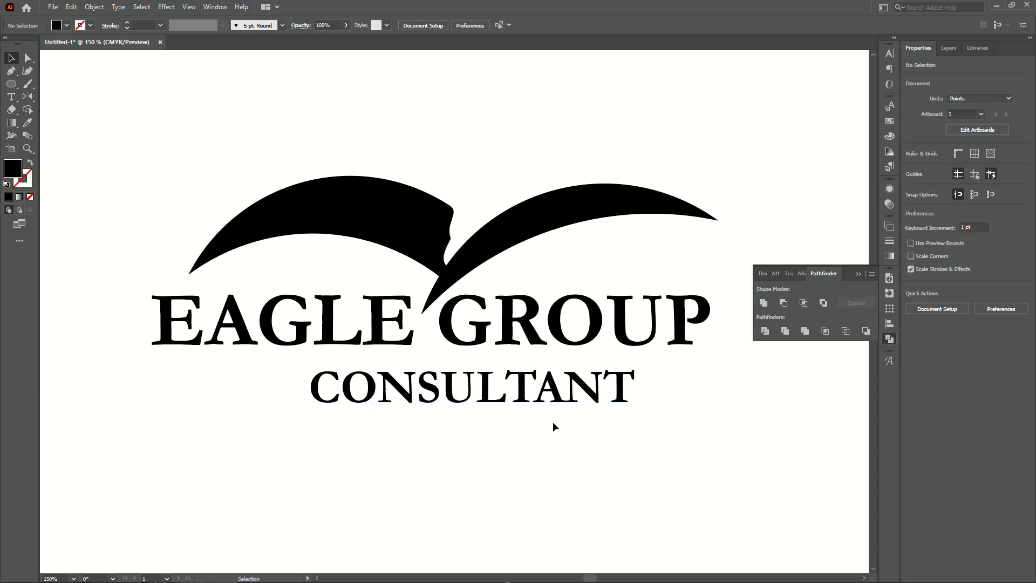
pyautogui.moveTo(545, 394); pyautogui.dragTo(511, 390)
# Set the CONSULTANT text's font to Proxima Nova Extrabold.
pyautogui.click(392, 25)
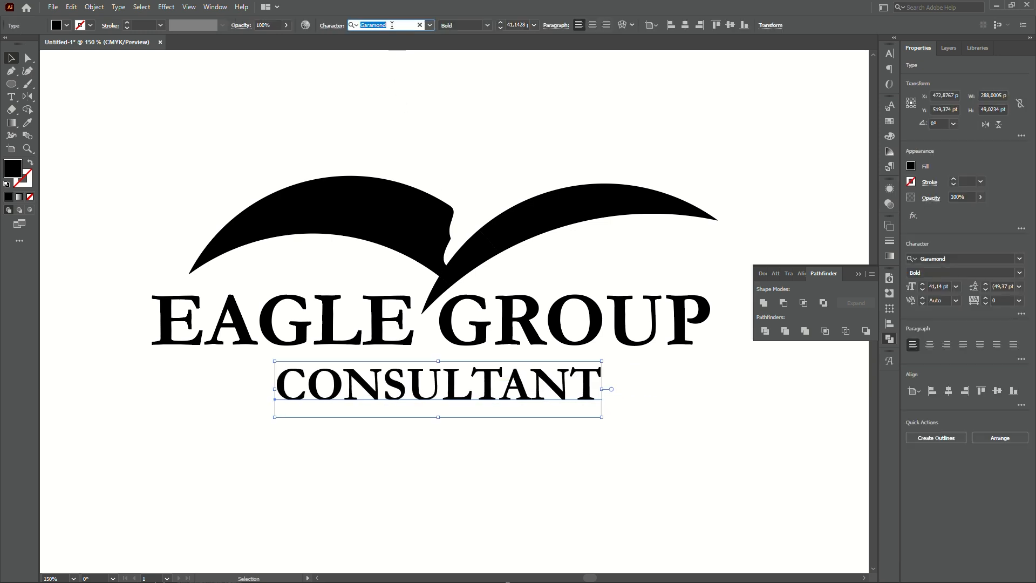
pyautogui.write('PRO')
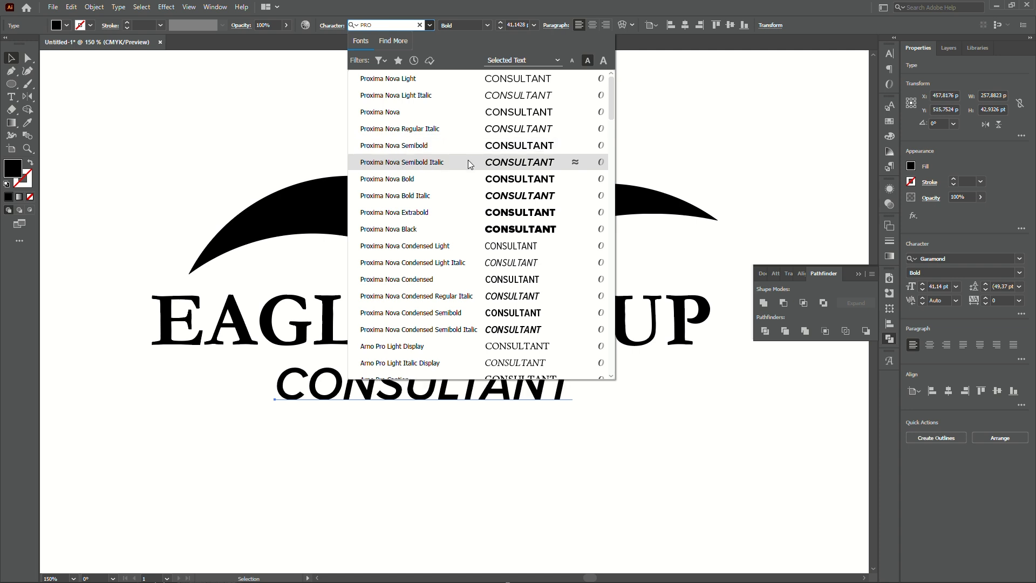
pyautogui.click(494, 213)
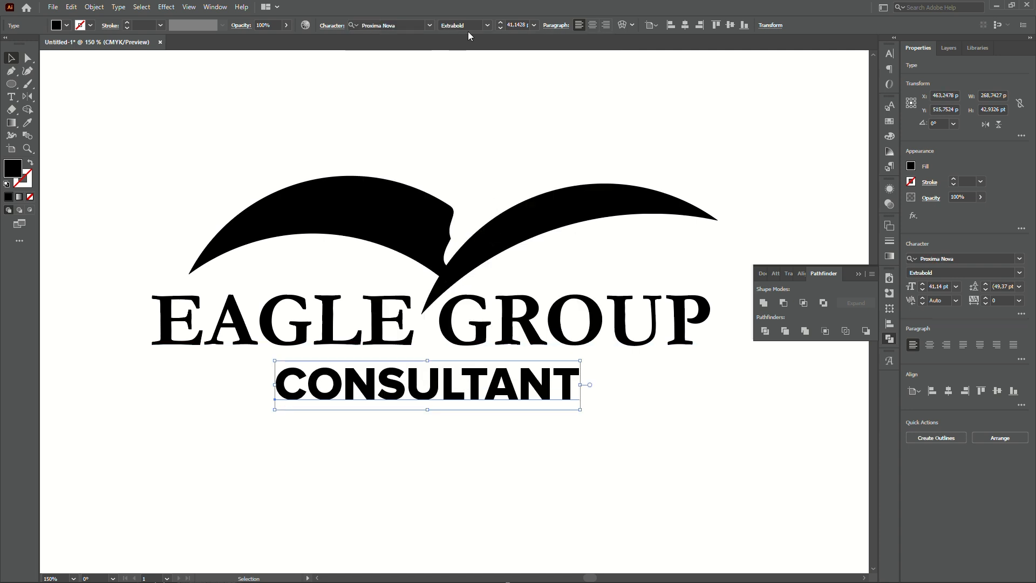